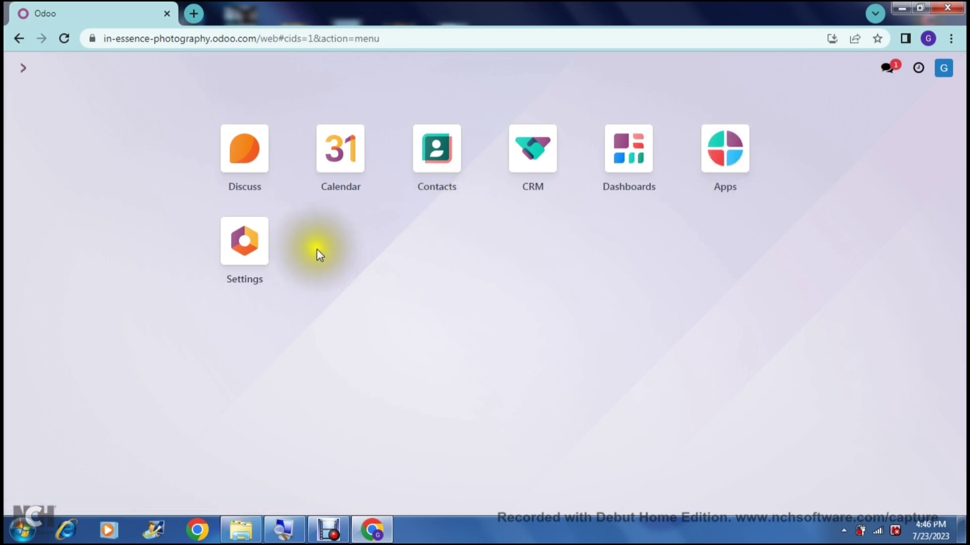
Open the CRM app from the home screen.
{"action": "left_click", "coordinate": [234, 253]}
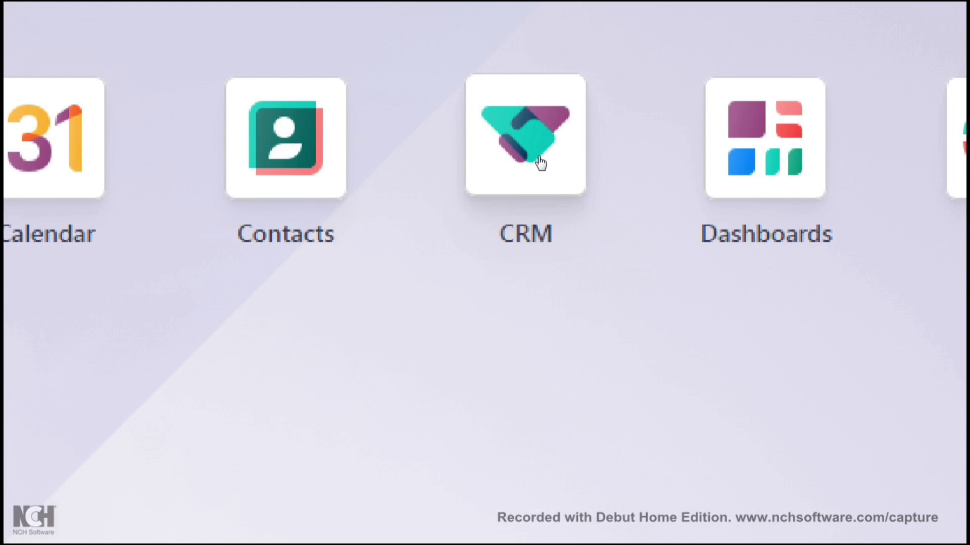
{"action": "left_click", "coordinate": [541, 162]}
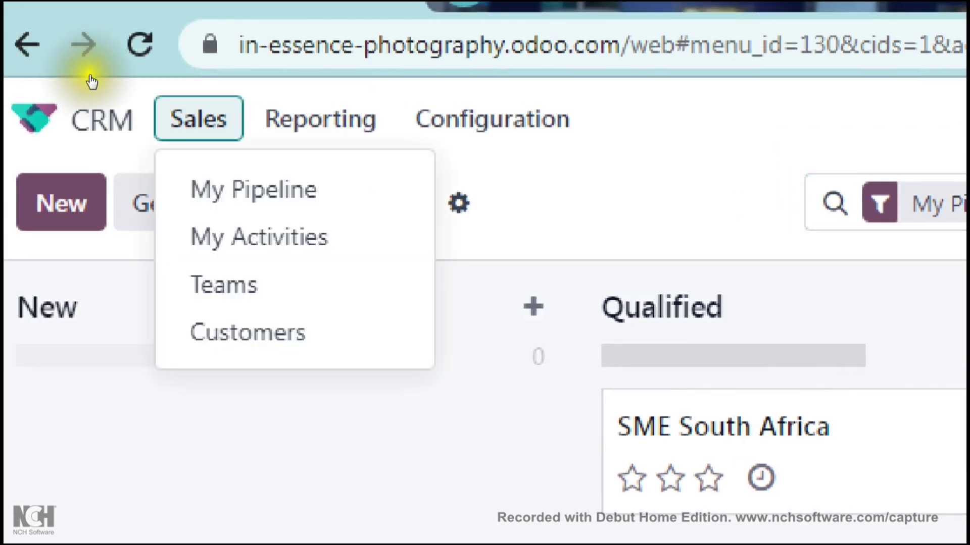
Examine the Sales options in CRM, from My Pipeline and My Activities to Teams and Customers.
{"action": "key", "text": "Down"}
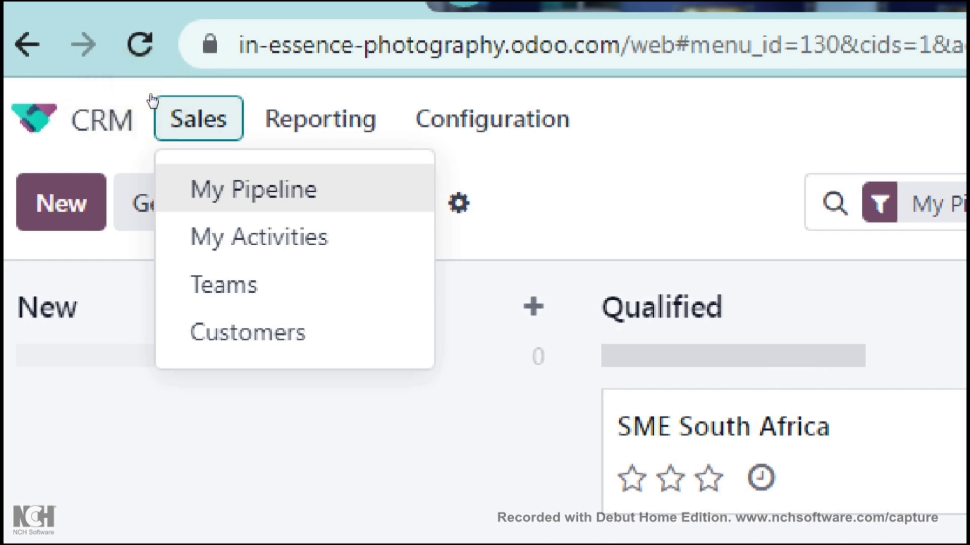
{"action": "key", "text": "Down"}
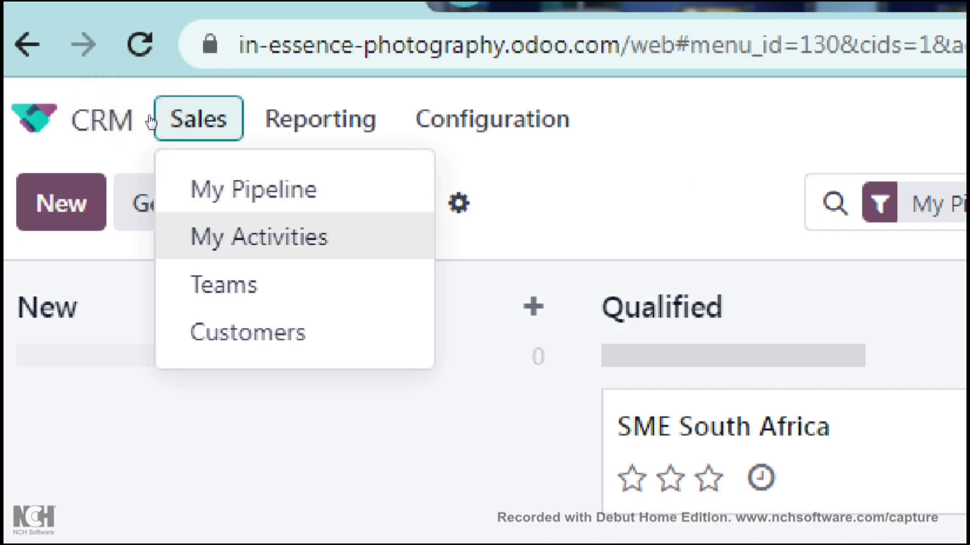
{"action": "key", "text": "Down"}
{"action": "key", "text": "Down"}
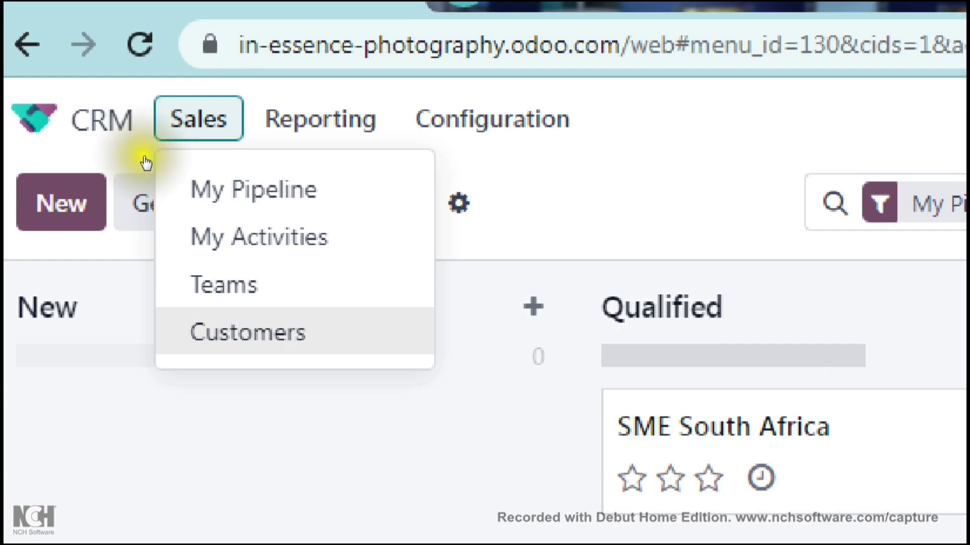
{"action": "key", "text": "Up"}
{"action": "key", "text": "Up"}
{"action": "key", "text": "Up"}
Examine the Reporting options in CRM, covering Forecast, Pipeline, Leads and Activities.
{"action": "key", "text": "Right"}
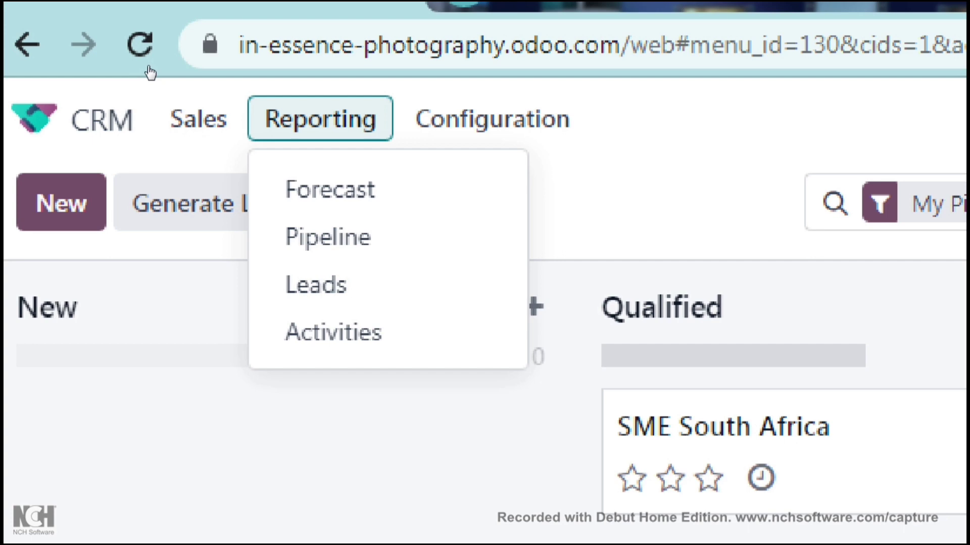
{"action": "key", "text": "Down"}
{"action": "key", "text": "Up"}
{"action": "key", "text": "Up"}
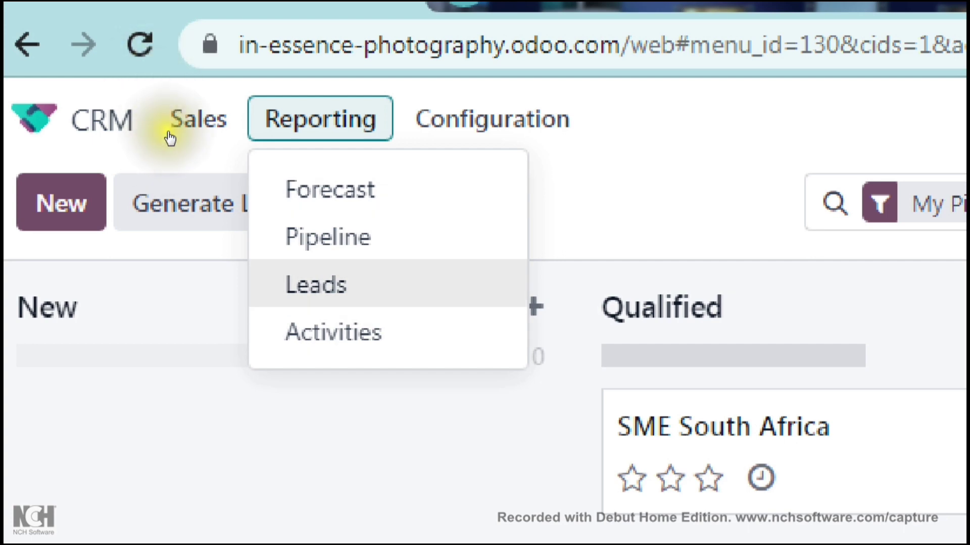
{"action": "key", "text": "Down"}
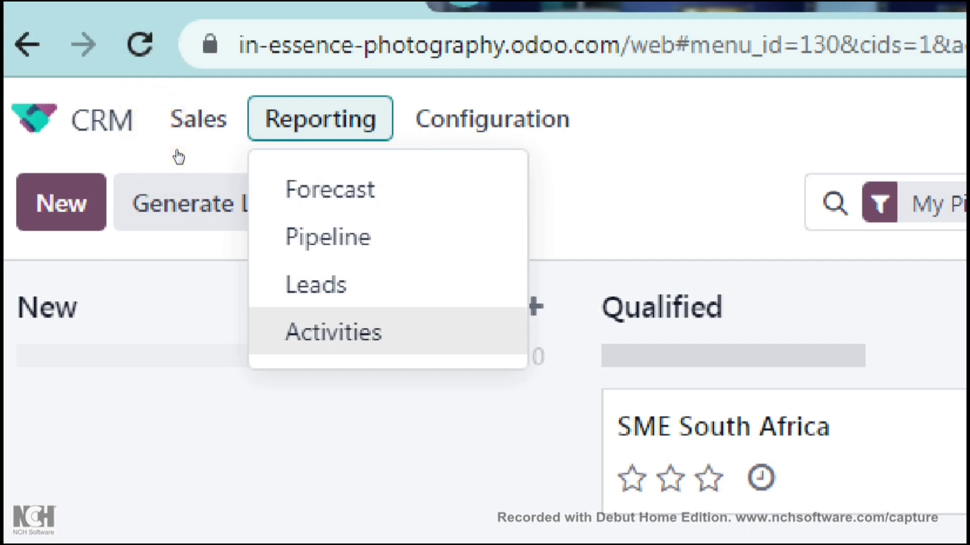
{"action": "key", "text": "Down"}
{"action": "key", "text": "Down"}
{"action": "key", "text": "Down"}
{"action": "key", "text": "Down"}
{"action": "key", "text": "Down"}
Examine the Configuration options in CRM, from Settings and Sales Teams through to Lead Mining Requests, and return to the pipeline.
{"action": "key", "text": "Right"}
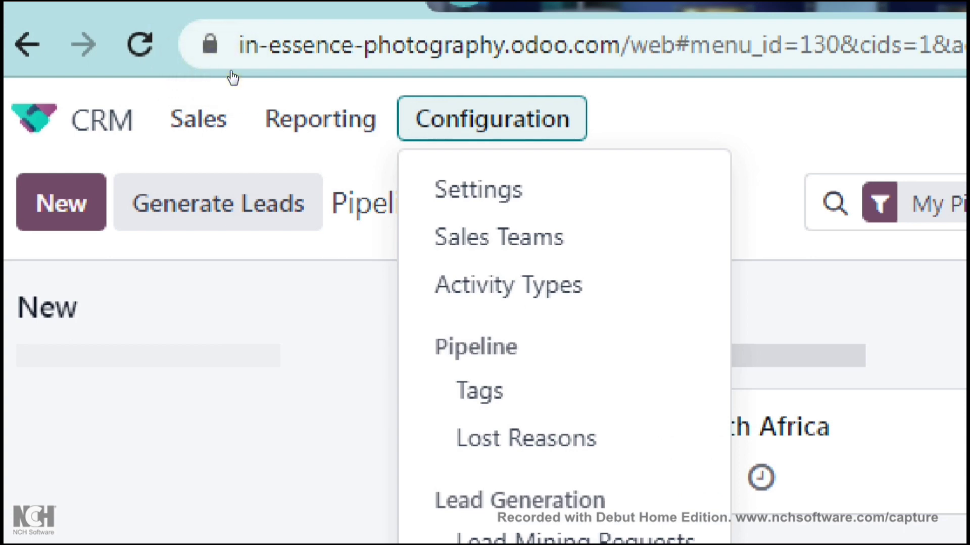
{"action": "key", "text": "Down"}
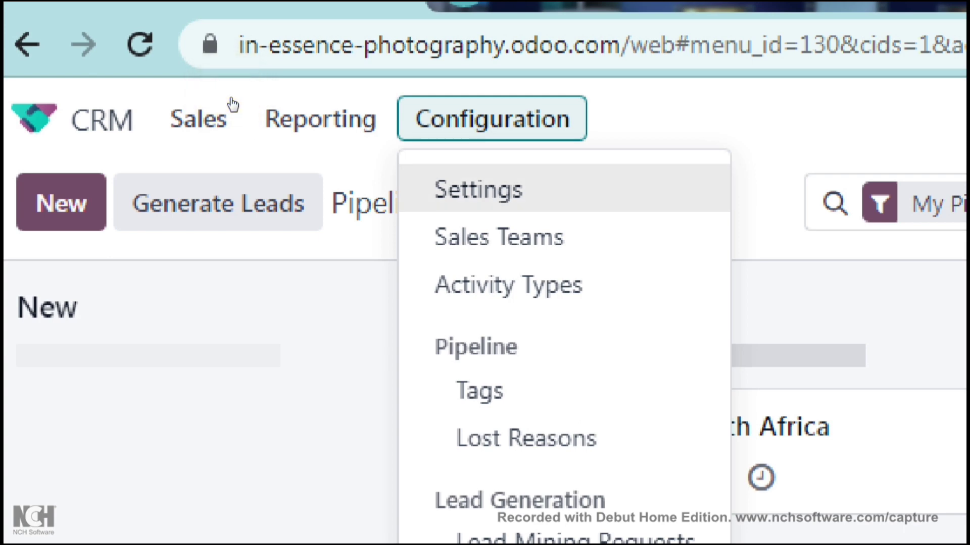
{"action": "key", "text": "Down"}
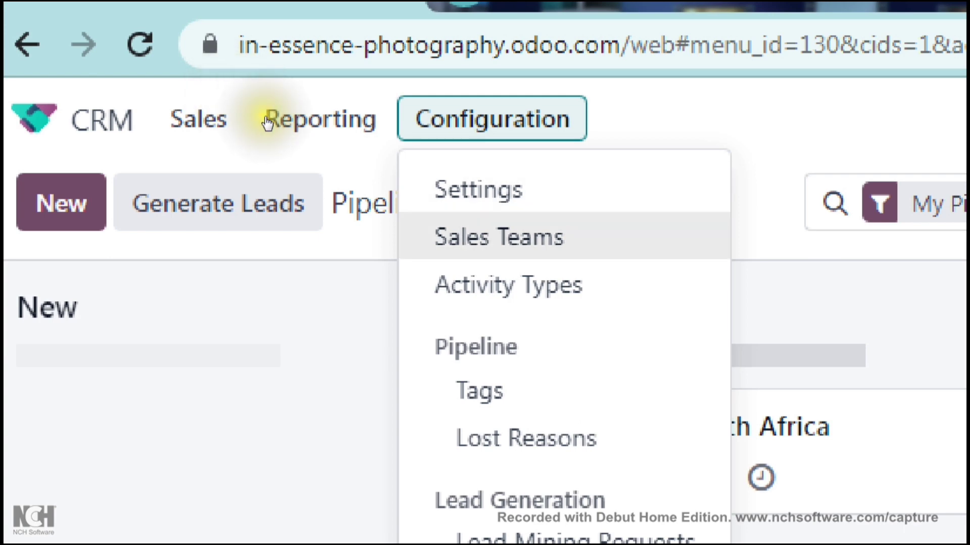
{"action": "key", "text": "Down"}
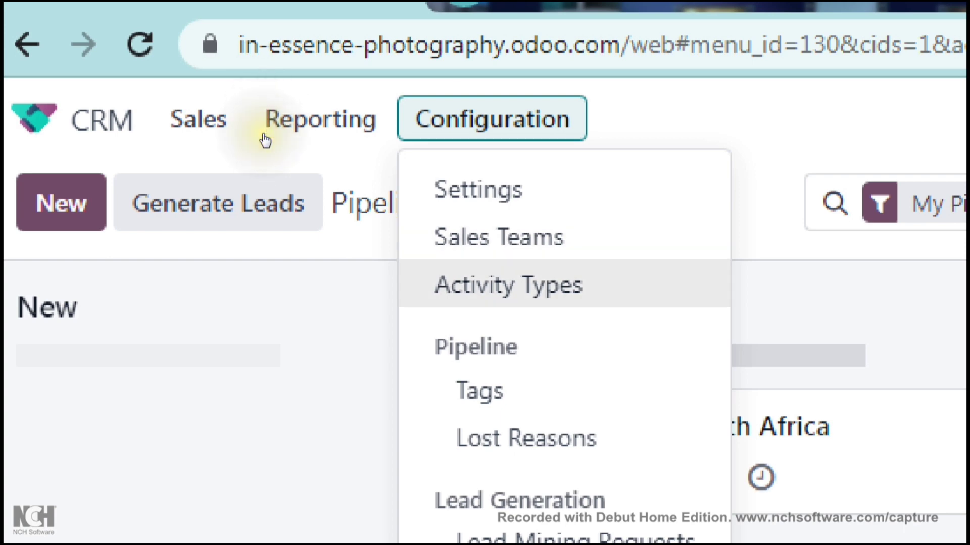
{"action": "key", "text": "Down"}
{"action": "key", "text": "Down"}
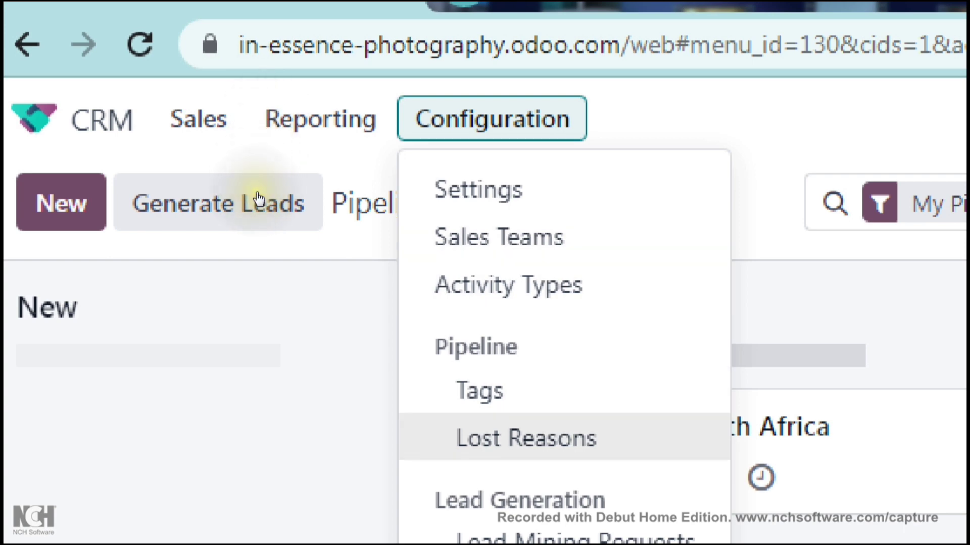
{"action": "key", "text": "Down"}
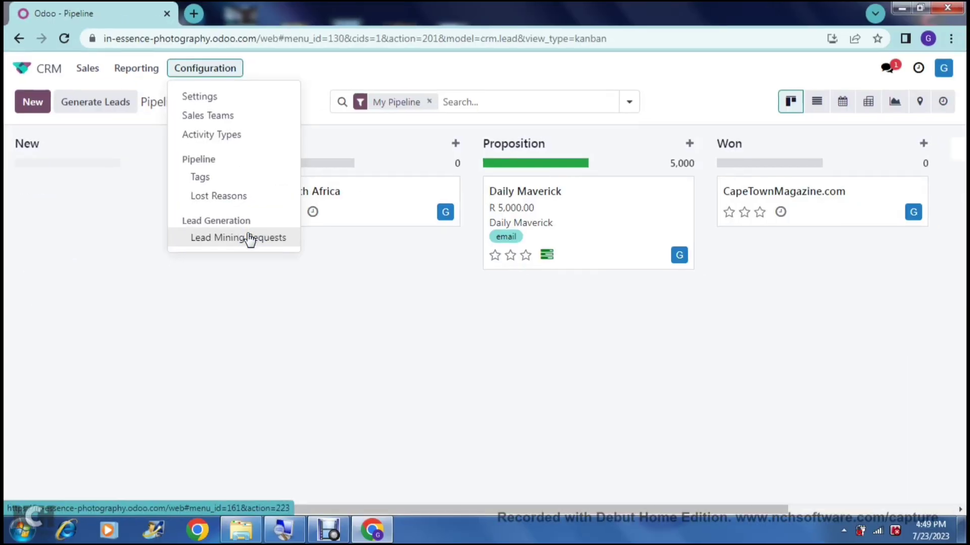
{"action": "left_click", "coordinate": [243, 312]}
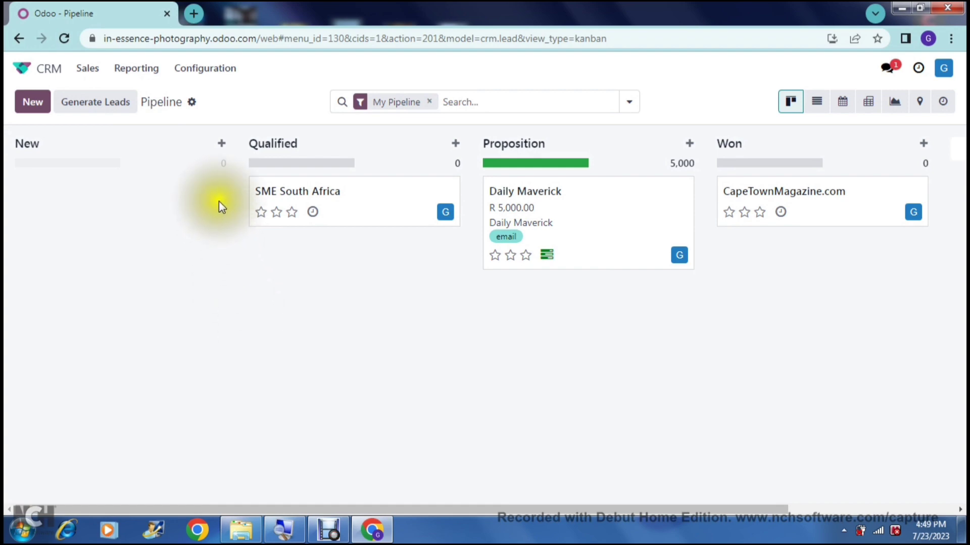
Start a Generate Leads request from the pipeline and choose Companies as the type of lead to request.
{"action": "left_click", "coordinate": [35, 109]}
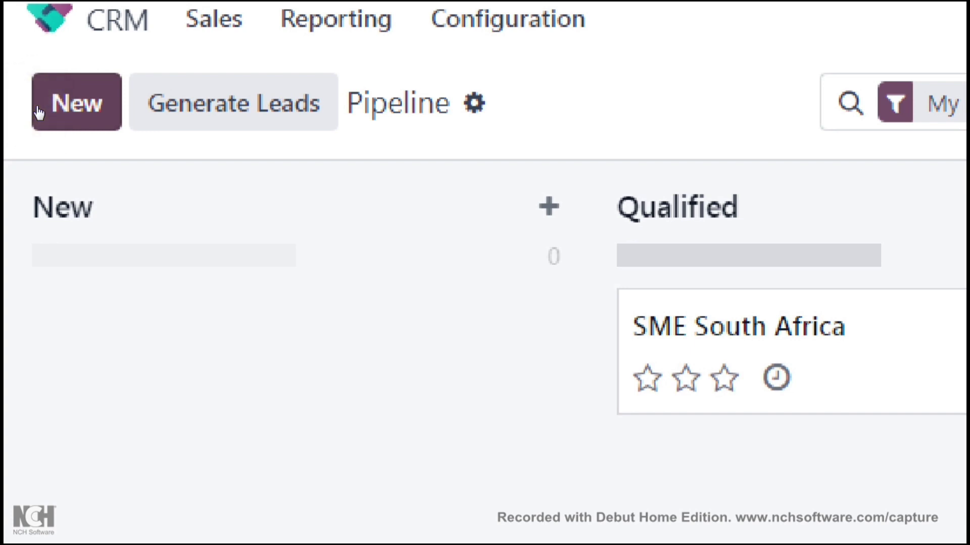
{"action": "left_click", "coordinate": [104, 108]}
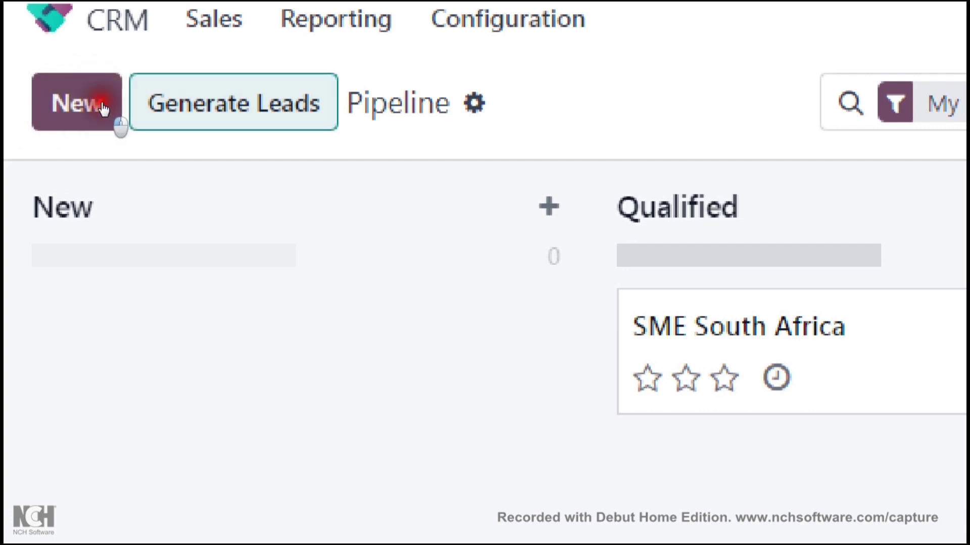
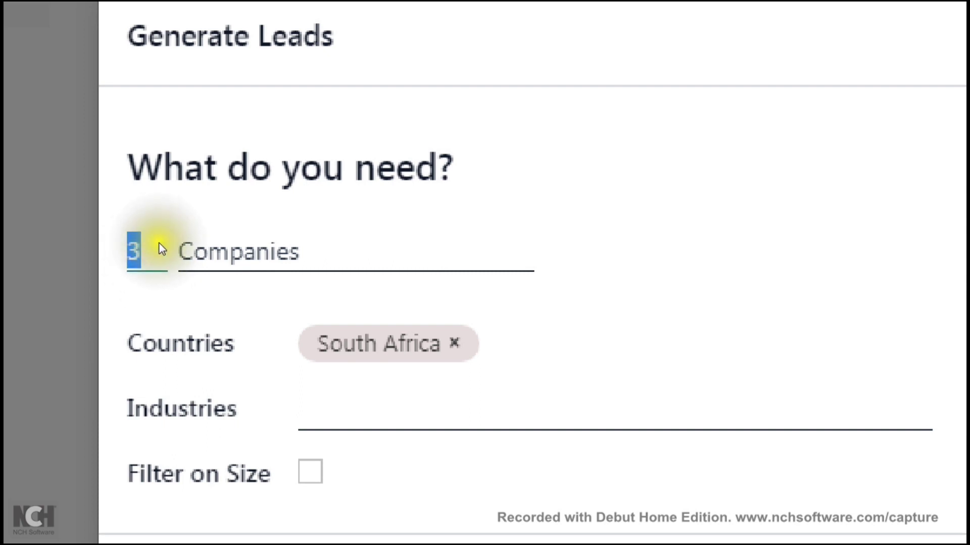
{"action": "left_click", "coordinate": [251, 256]}
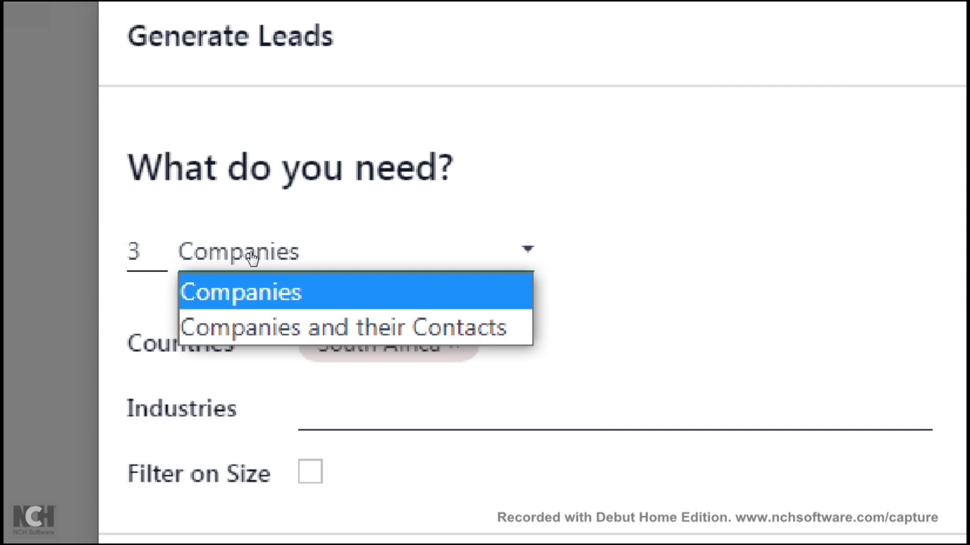
{"action": "key", "text": "Down"}
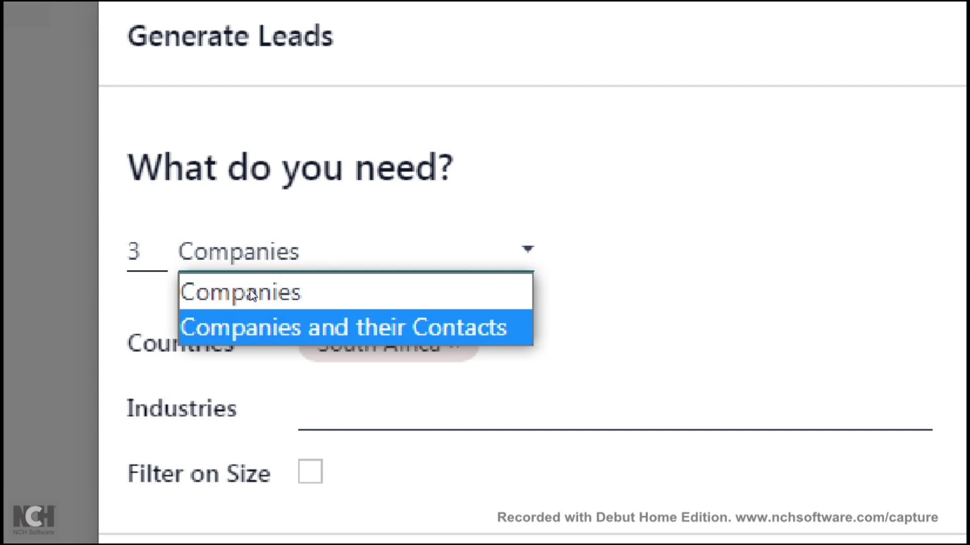
{"action": "key", "text": "Up"}
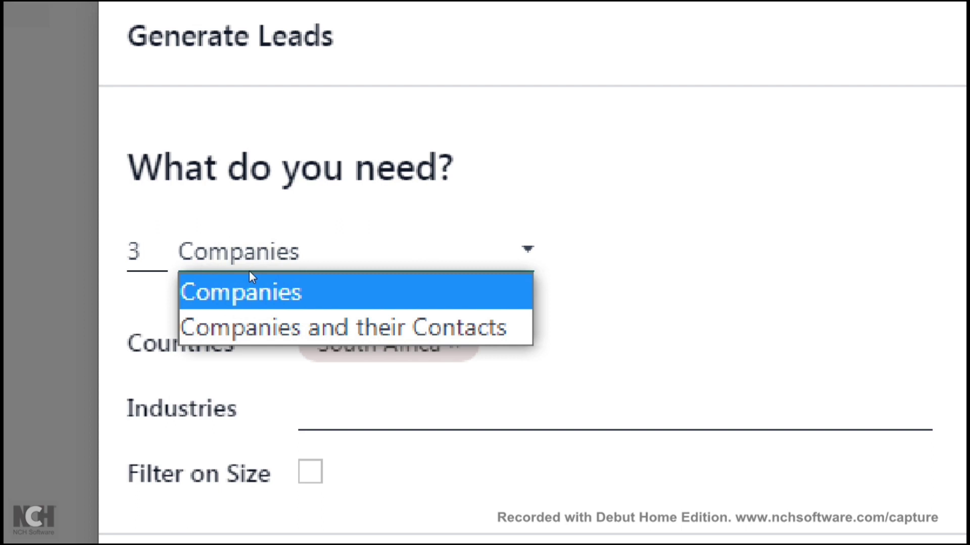
{"action": "key", "text": "Down"}
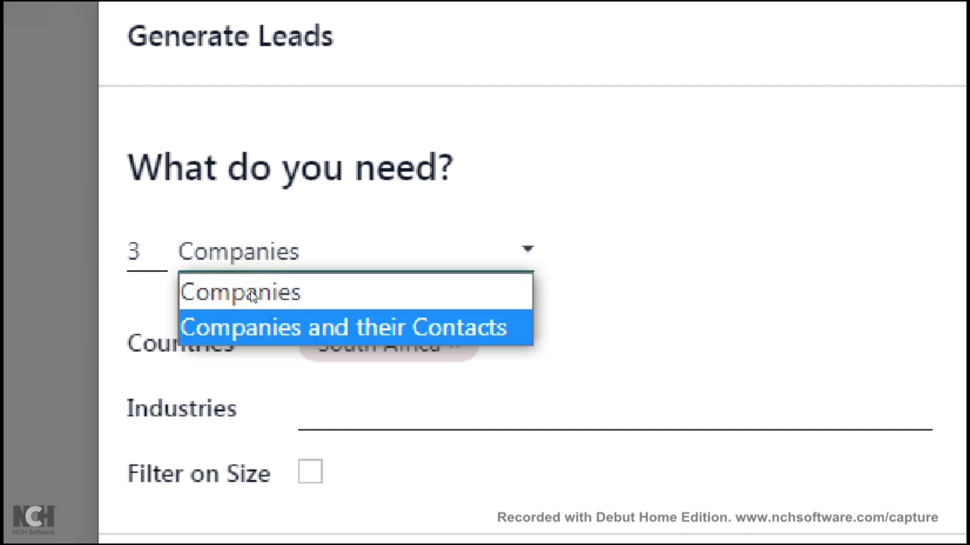
{"action": "key", "text": "Up"}
{"action": "key", "text": "Down"}
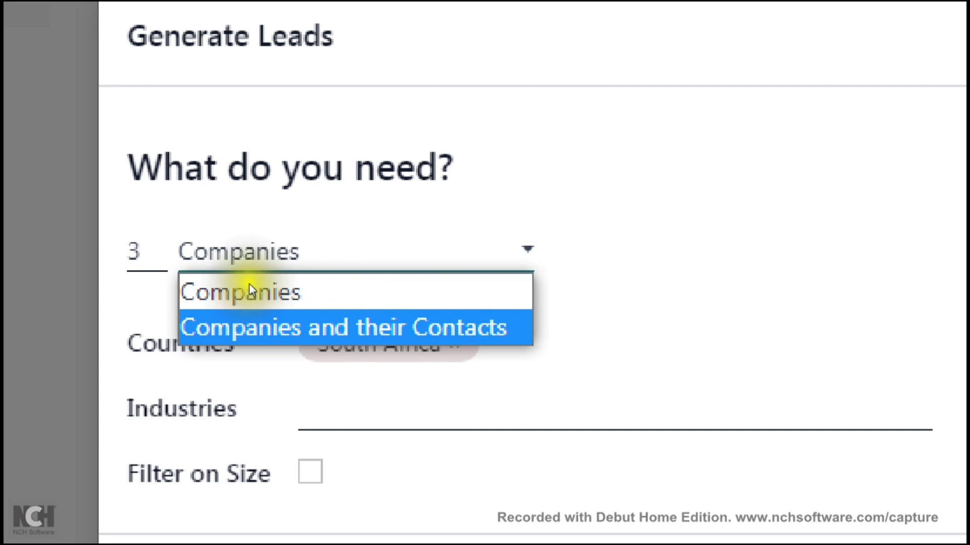
{"action": "key", "text": "Up"}
{"action": "left_click", "coordinate": [249, 275]}
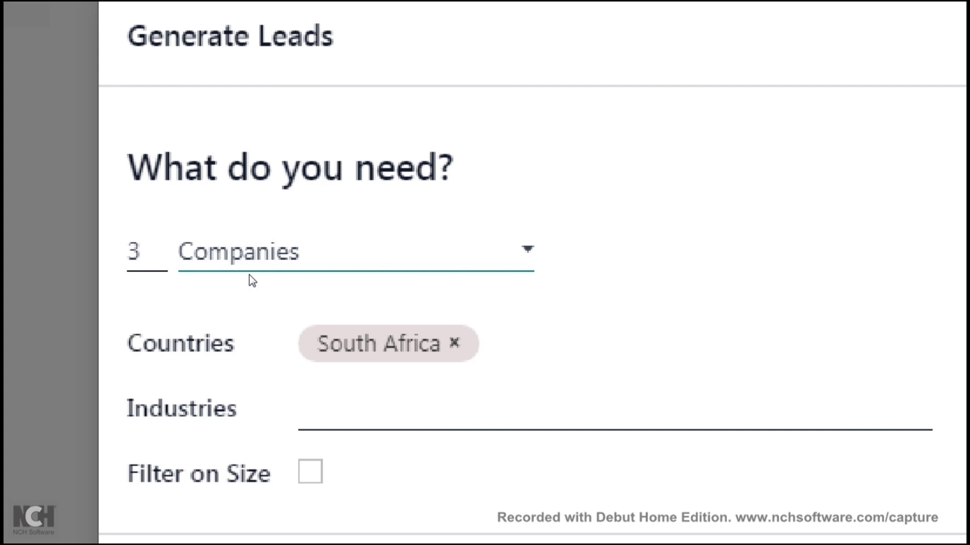
Remove the preset country from the lead request and set the target country to United States.
{"action": "scroll", "coordinate": [175, 362], "scroll_direction": "down", "scroll_amount": 2}
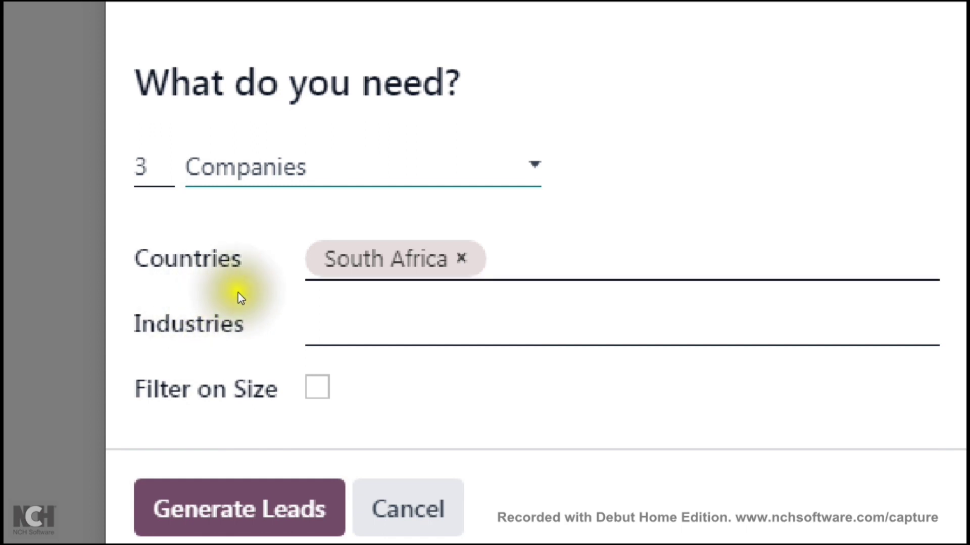
{"action": "left_click", "coordinate": [279, 293]}
{"action": "key", "text": "BackSpace"}
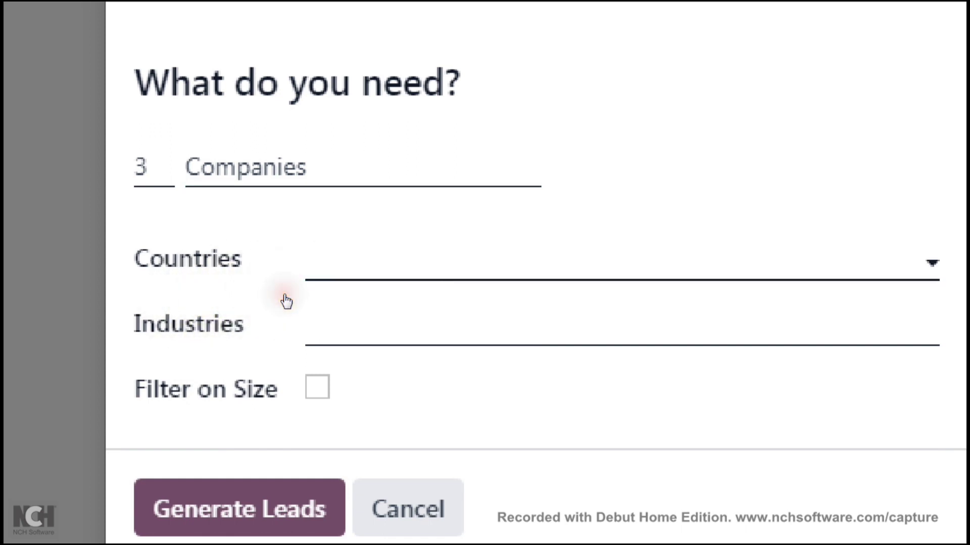
{"action": "left_click", "coordinate": [275, 295]}
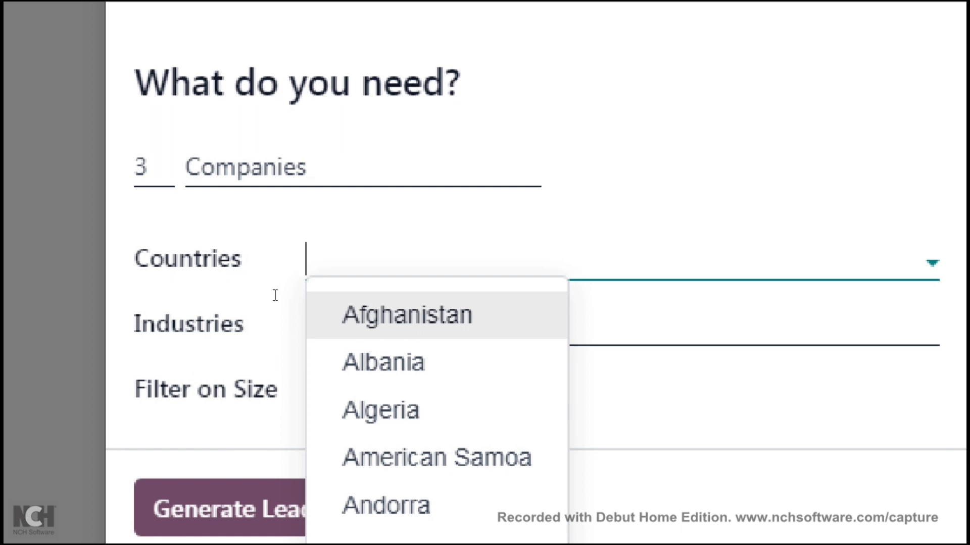
{"action": "type", "text": "U"}
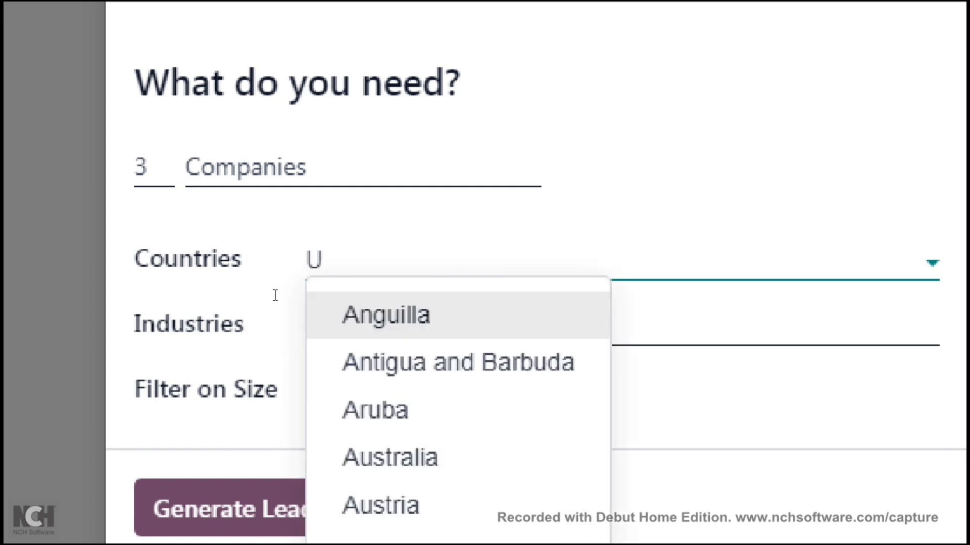
{"action": "type", "text": "s"}
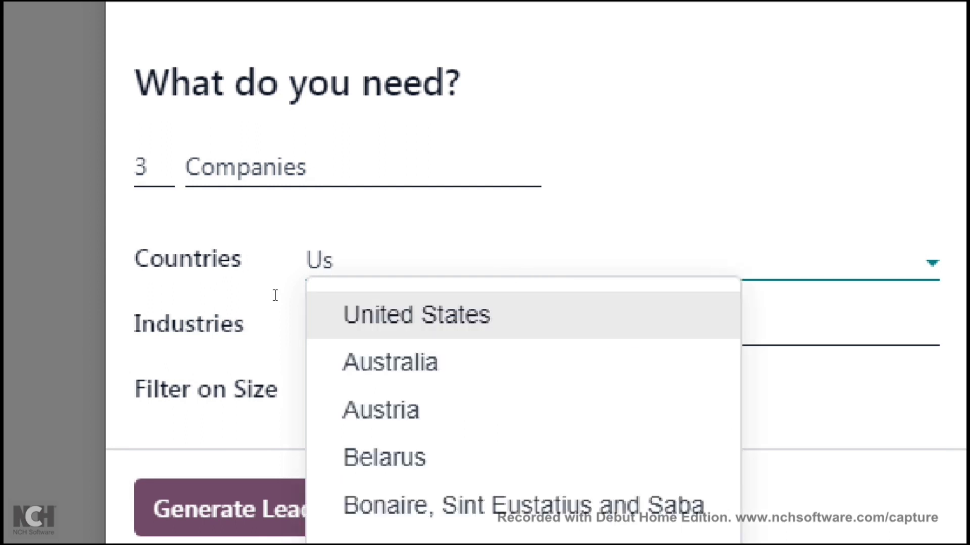
{"action": "left_click", "coordinate": [278, 325]}
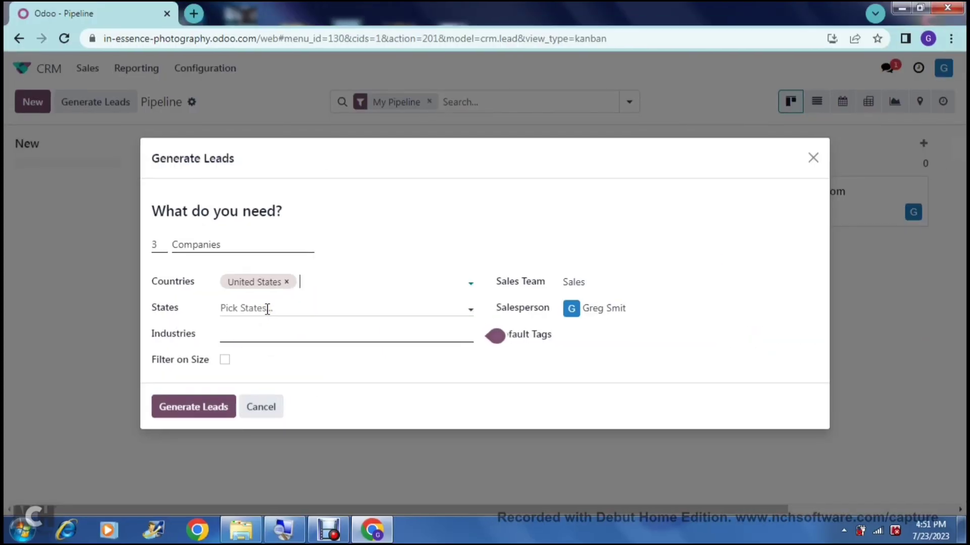
Leave the states filter empty and set the target industry of the lead request to Media.
{"action": "left_click", "coordinate": [272, 309]}
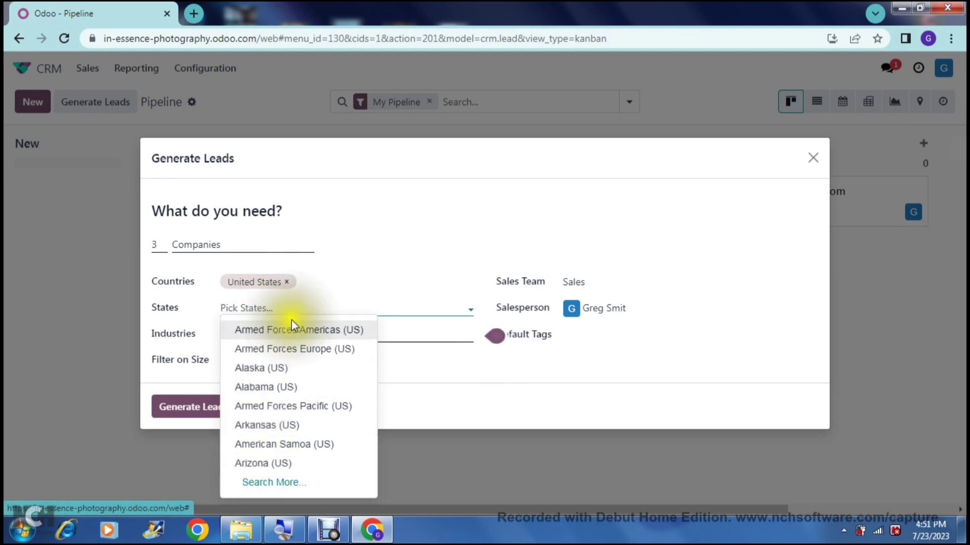
{"action": "left_click", "coordinate": [313, 299]}
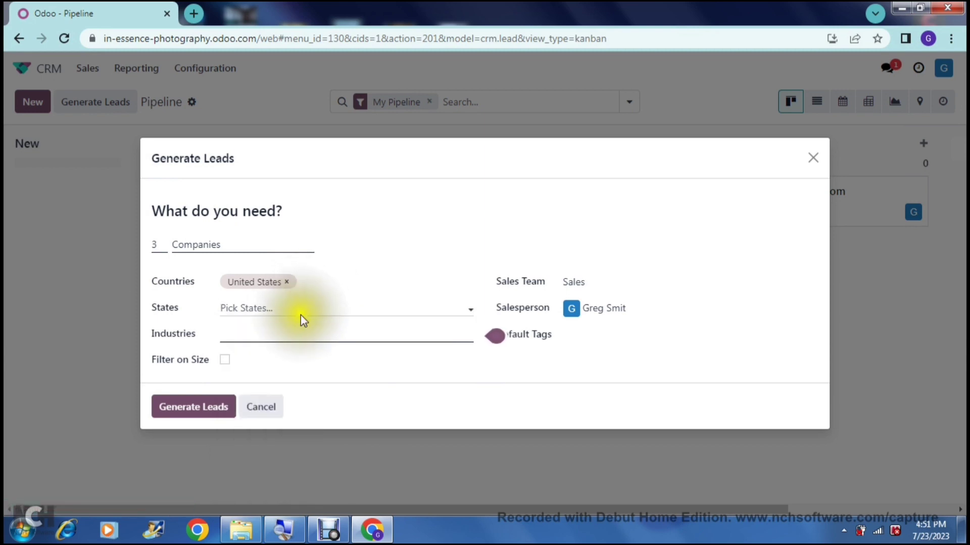
{"action": "mouse_move", "coordinate": [290, 332]}
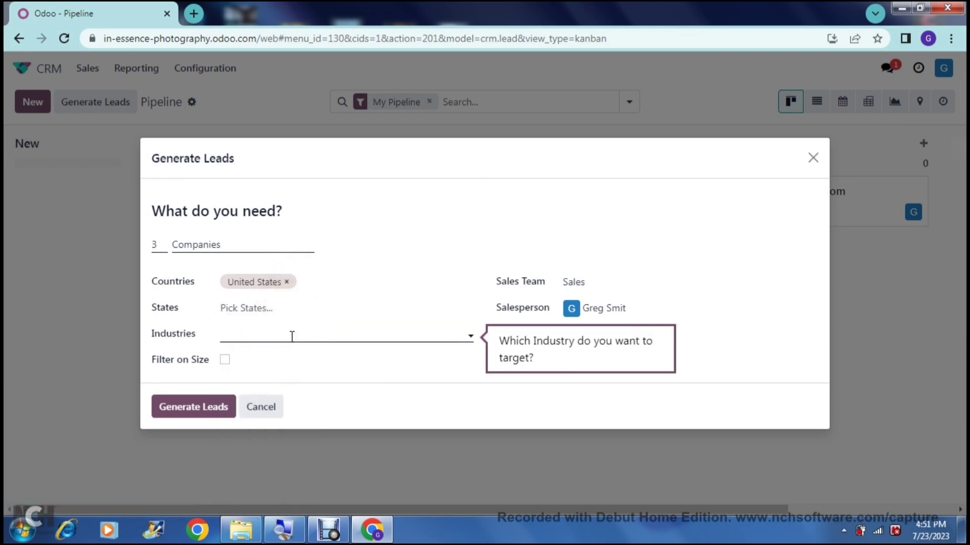
{"action": "left_click", "coordinate": [292, 337]}
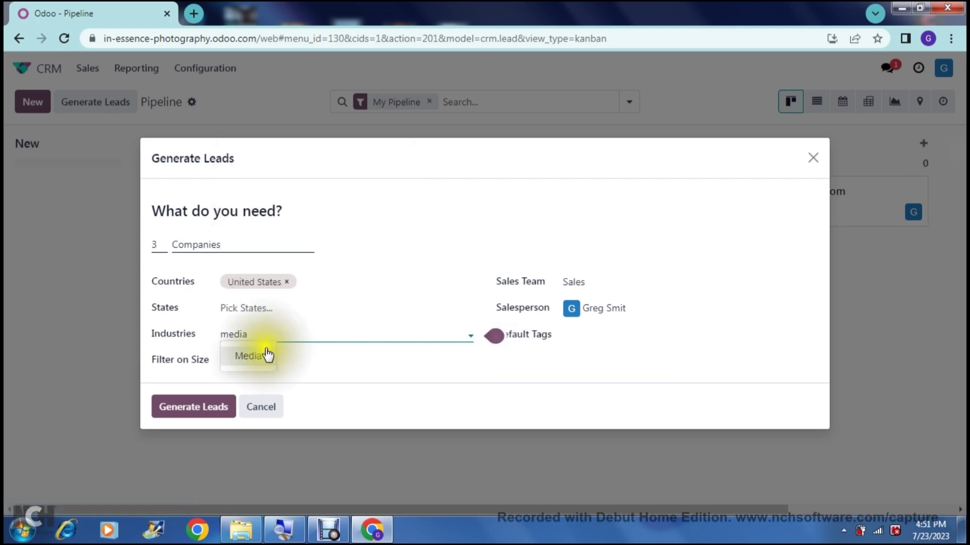
{"action": "left_click", "coordinate": [253, 360]}
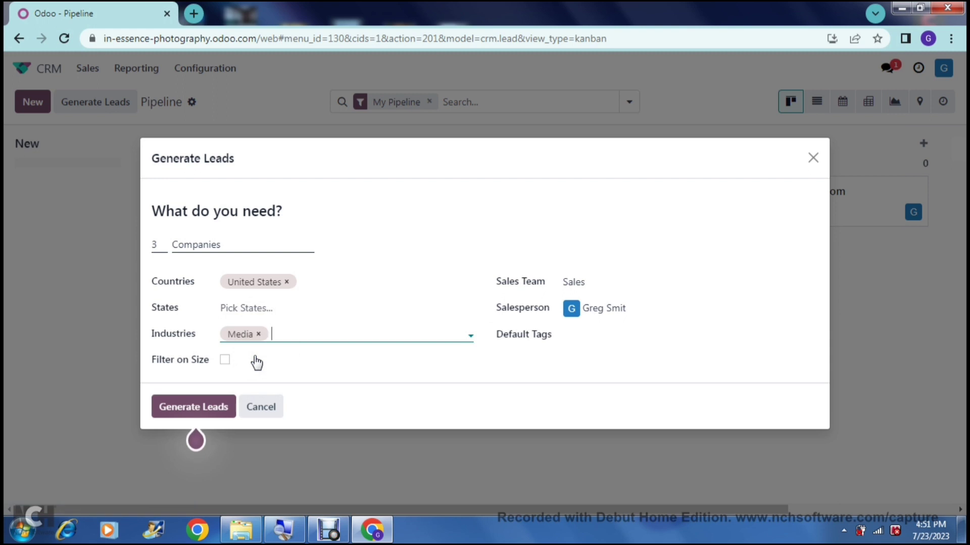
Turn on the company size filter of the lead request with a range of 1 to 1,000 employees.
{"action": "left_click", "coordinate": [212, 338]}
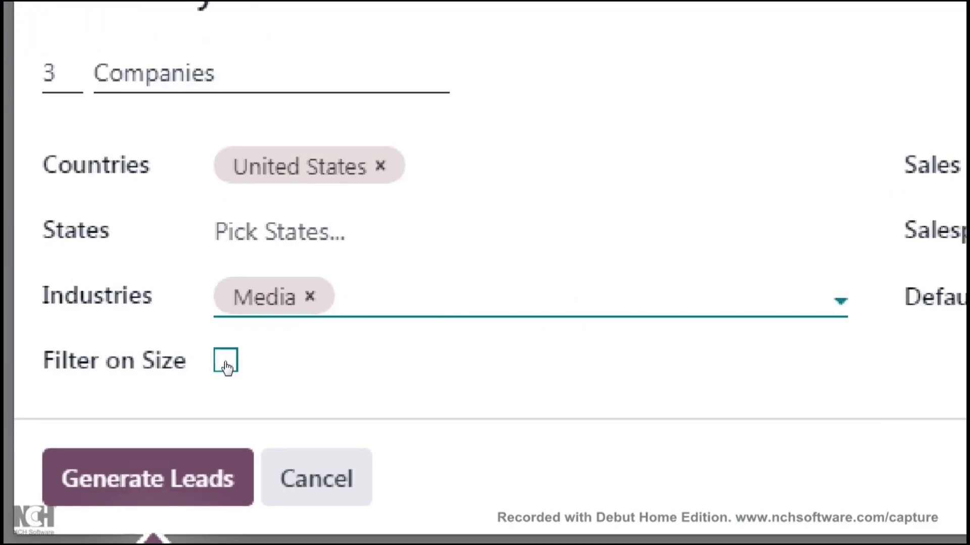
{"action": "left_click", "coordinate": [225, 361]}
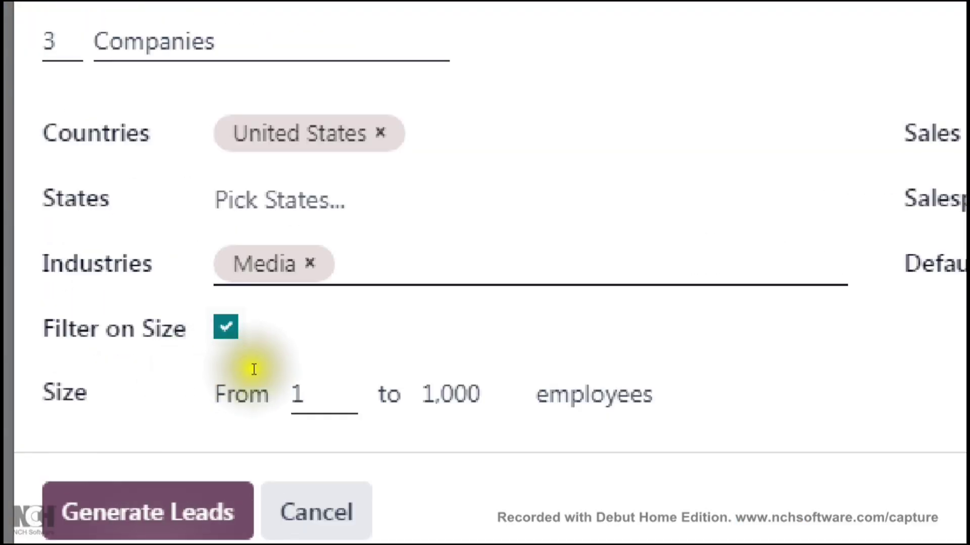
{"action": "left_click", "coordinate": [272, 388]}
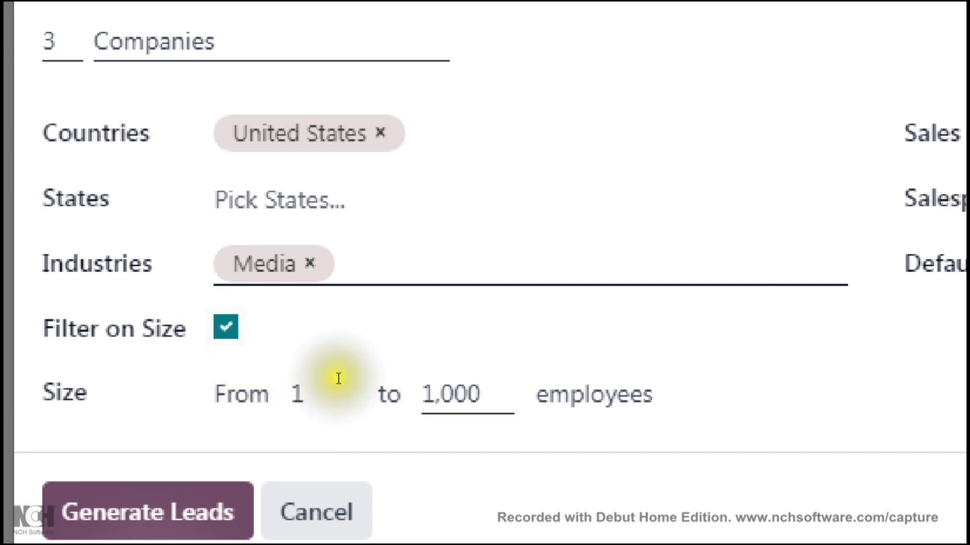
{"action": "left_click", "coordinate": [333, 375]}
{"action": "key", "text": "Tab"}
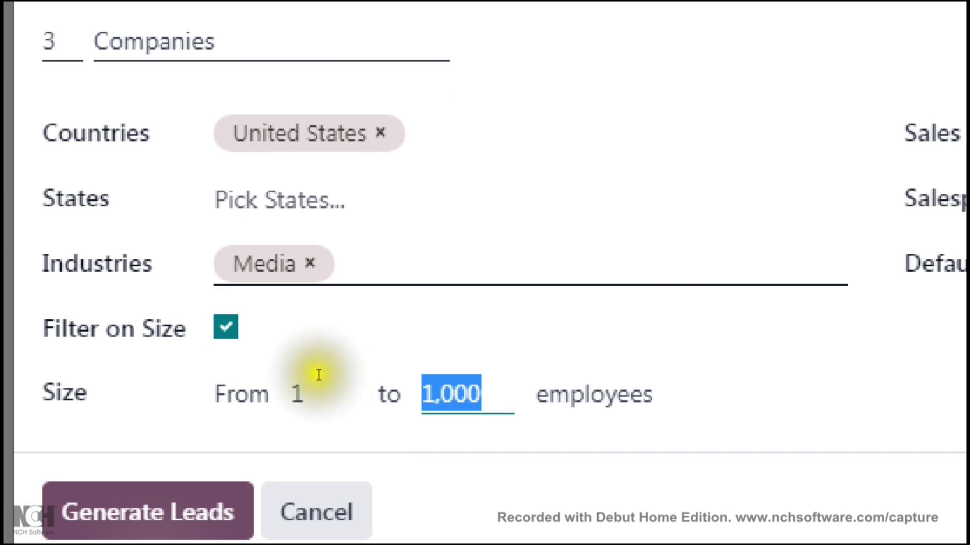
{"action": "left_click", "coordinate": [257, 374]}
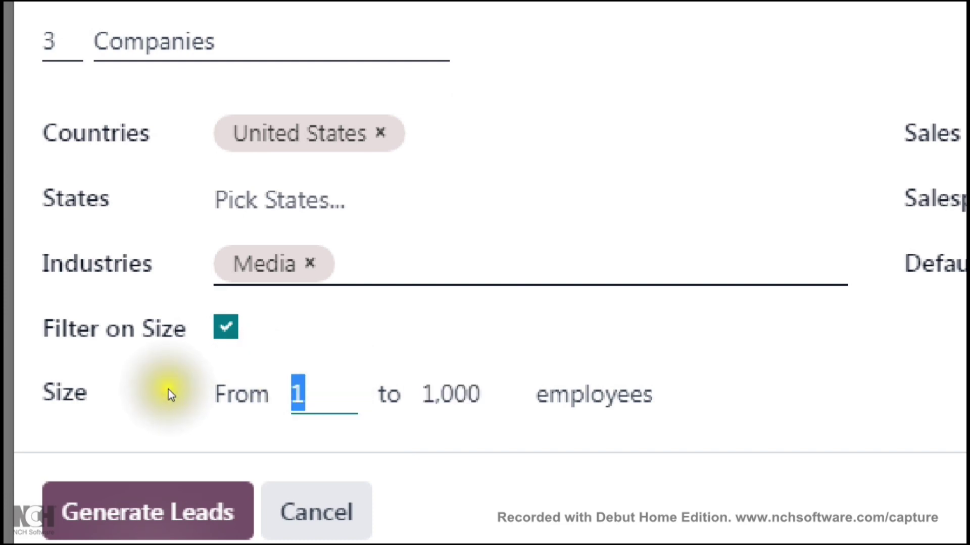
{"action": "left_click", "coordinate": [194, 380]}
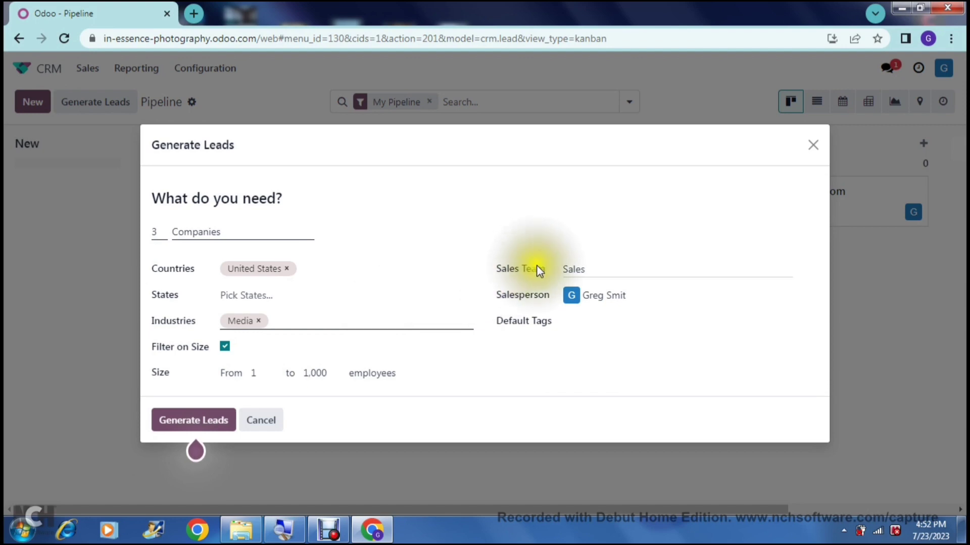
Review the available sales teams and salespeople for the lead request without changing either assignment.
{"action": "left_click", "coordinate": [599, 268]}
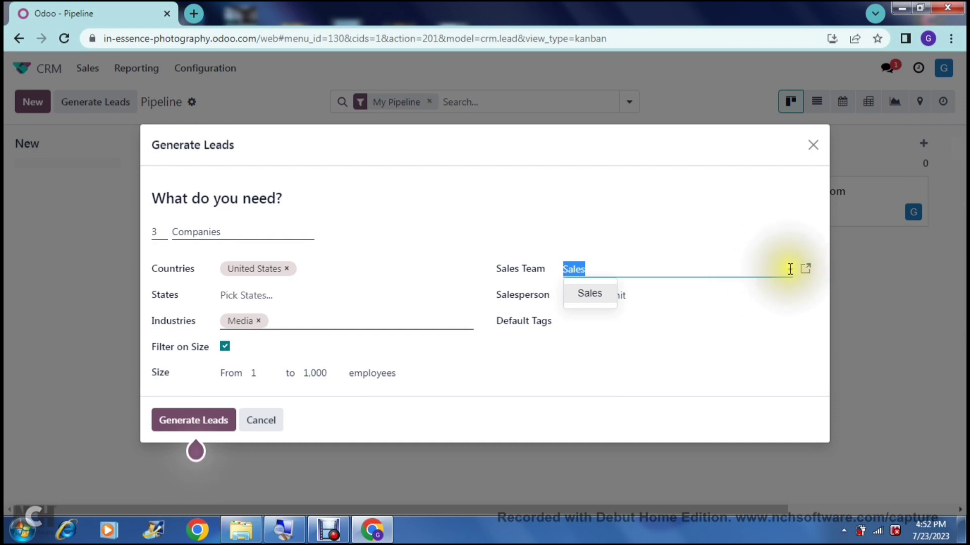
{"action": "left_click", "coordinate": [700, 218]}
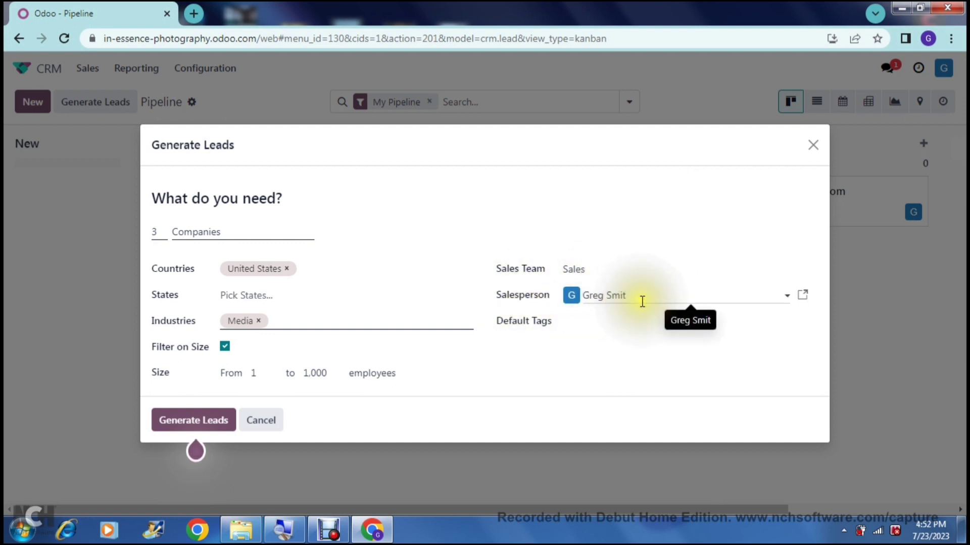
{"action": "left_click", "coordinate": [786, 297]}
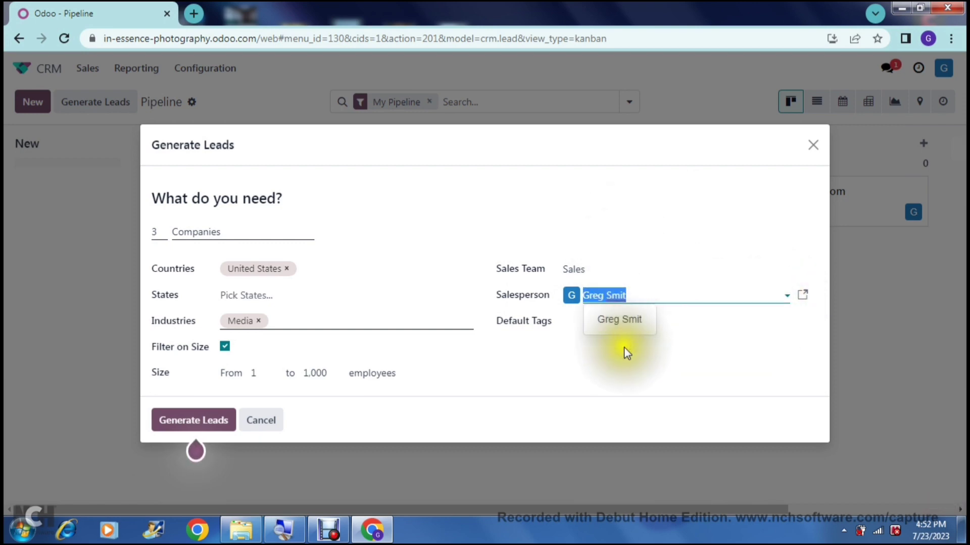
{"action": "left_click", "coordinate": [614, 245]}
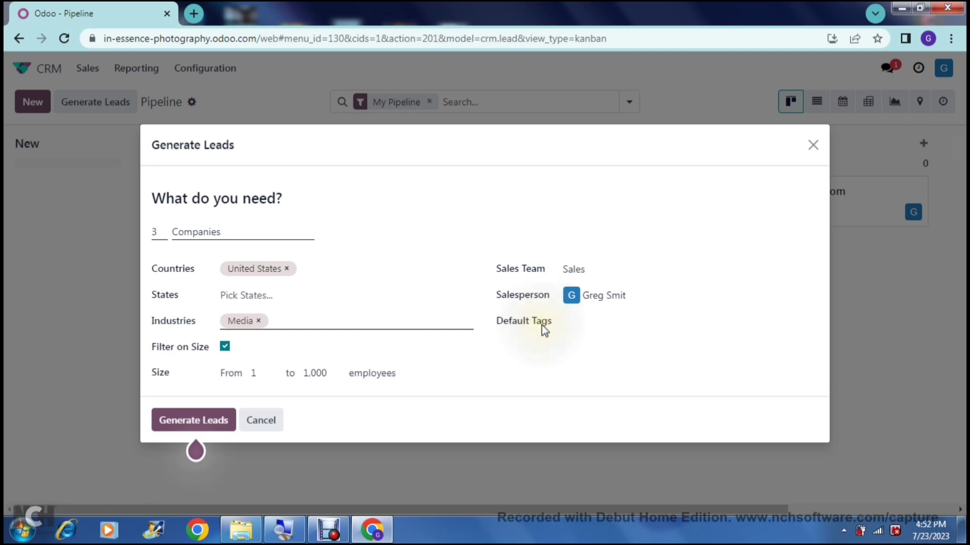
Create the default tag sms on the lead request and generate the leads.
{"action": "left_click", "coordinate": [599, 321]}
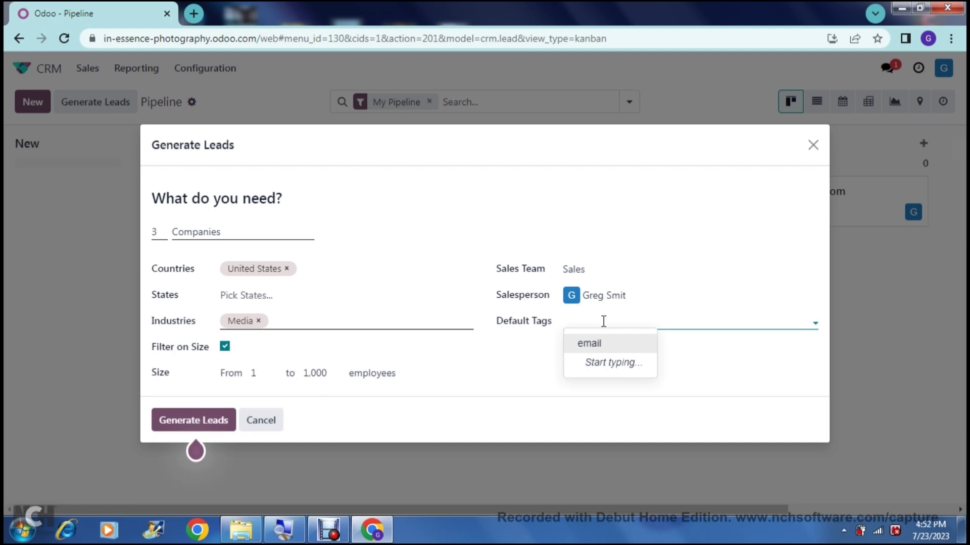
{"action": "type", "text": "sms"}
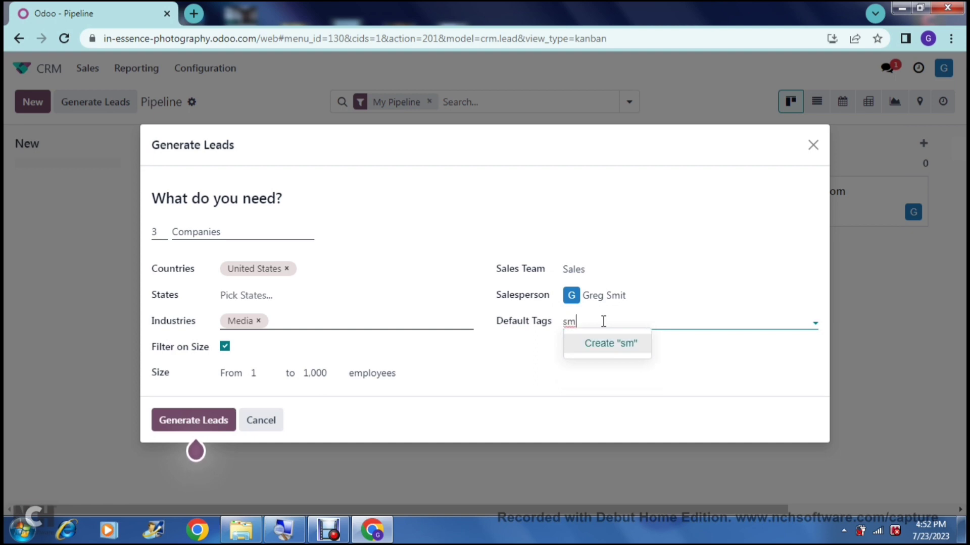
{"action": "left_click", "coordinate": [615, 348]}
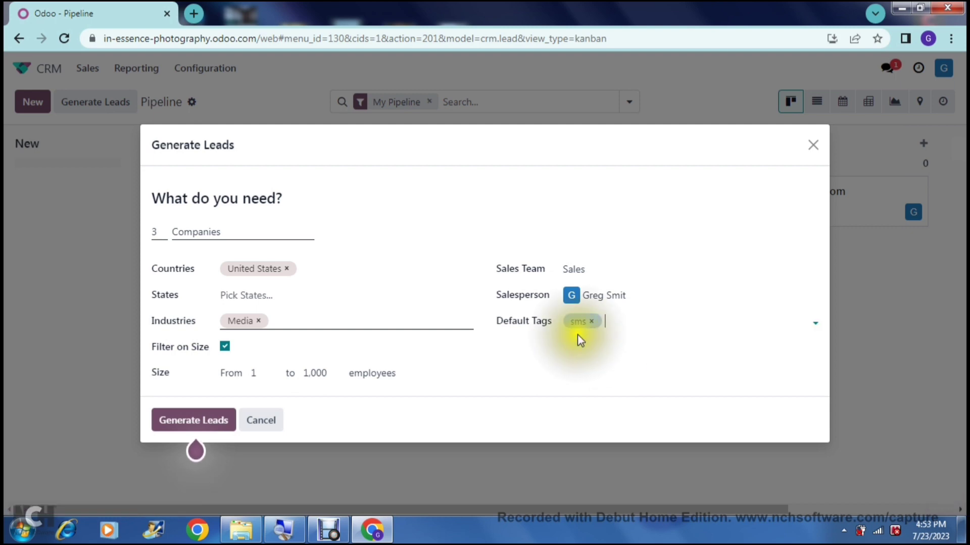
{"action": "left_click", "coordinate": [520, 346]}
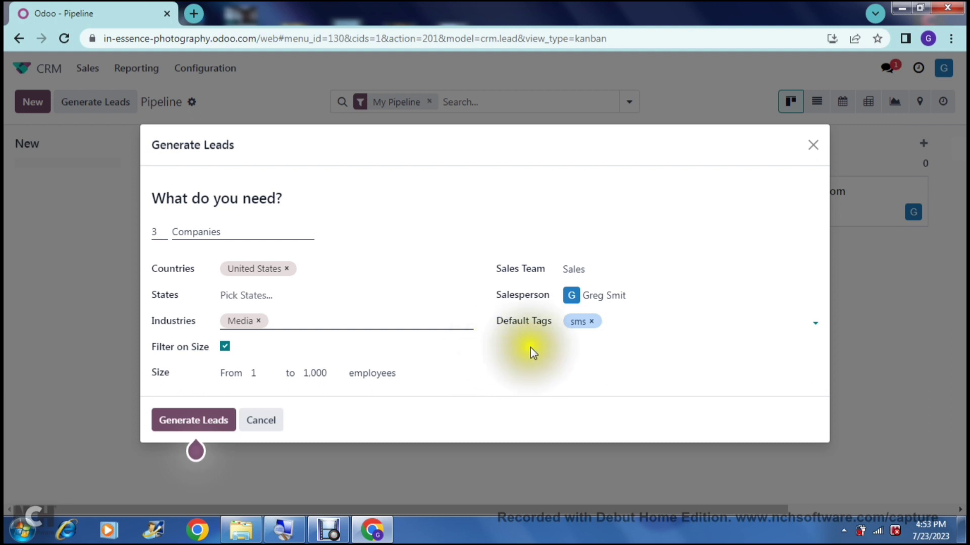
{"action": "left_click", "coordinate": [578, 333]}
{"action": "left_click", "coordinate": [398, 403]}
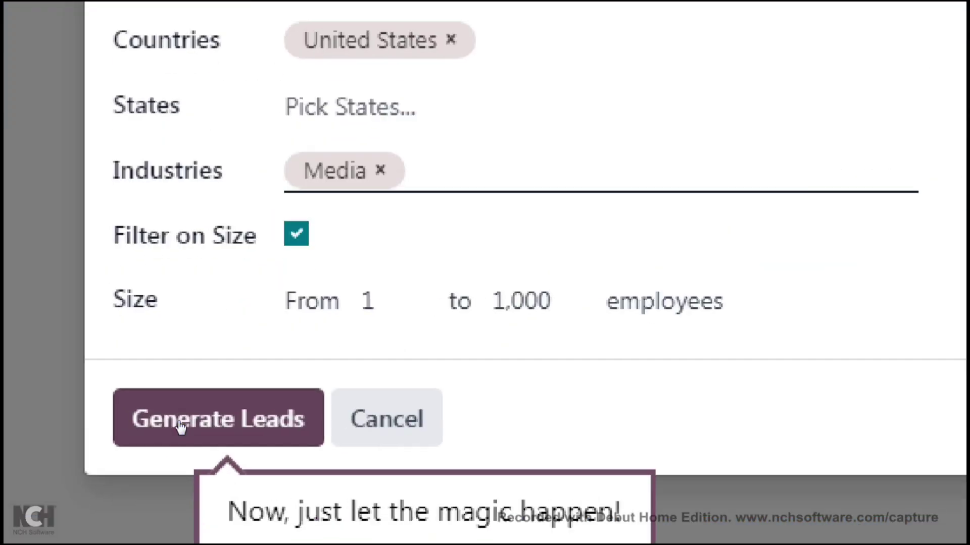
{"action": "left_click", "coordinate": [180, 426]}
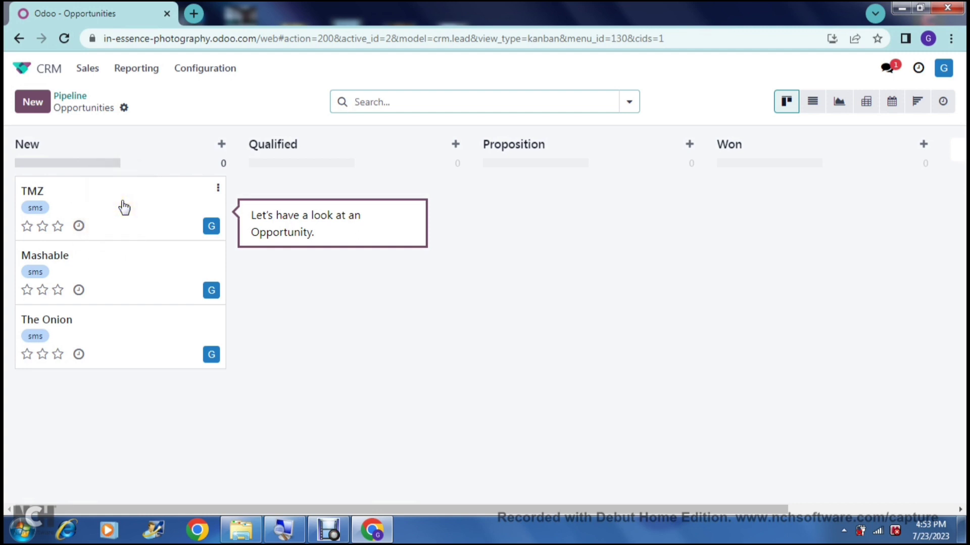
Open the generated TMZ opportunity to view its details and return to the opportunities board.
{"action": "left_click", "coordinate": [124, 207]}
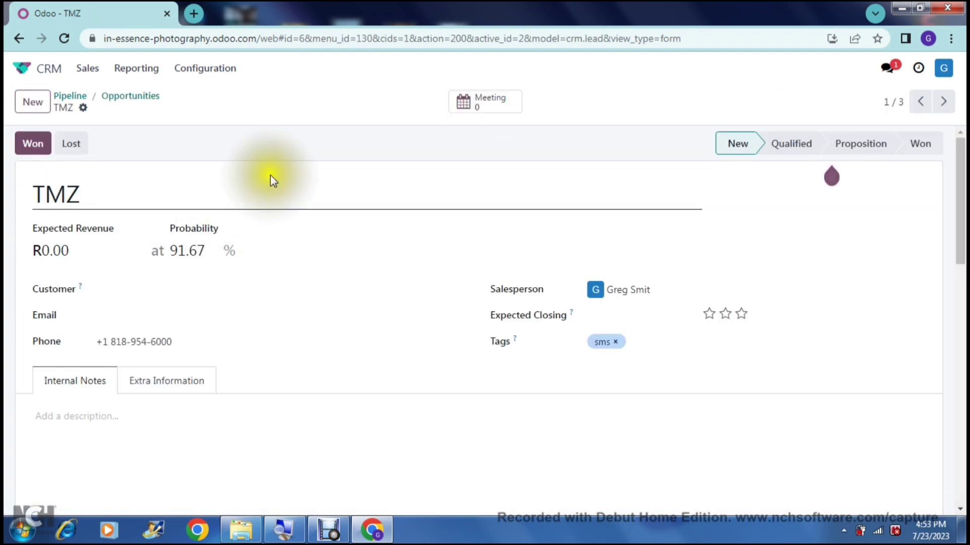
{"action": "left_click", "coordinate": [20, 39]}
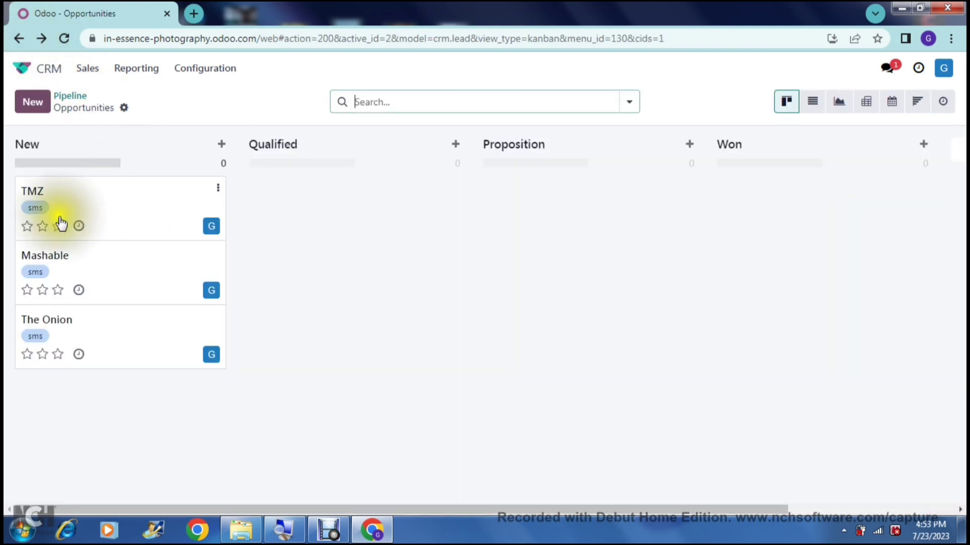
Try the Medium and High priority ratings on the TMZ opportunity card and clear the rating again.
{"action": "left_click", "coordinate": [43, 227]}
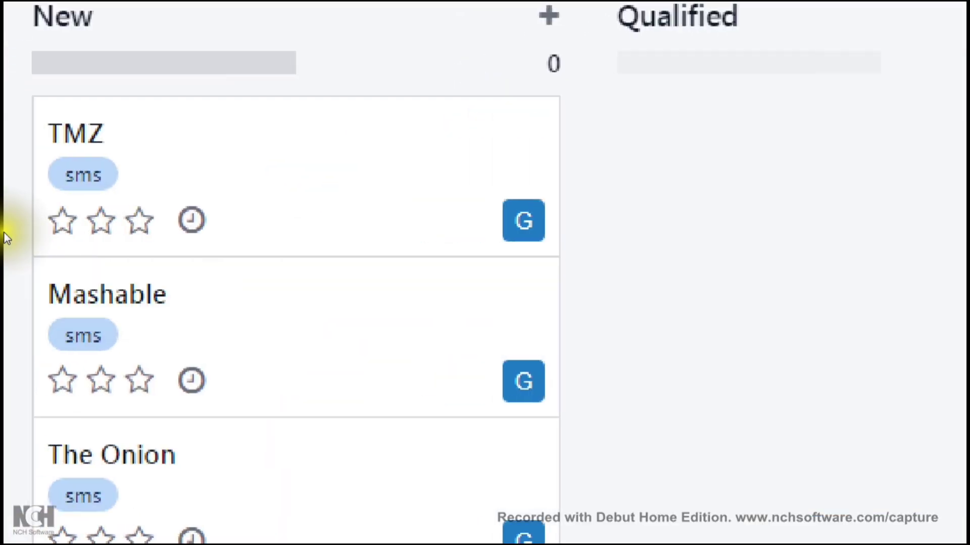
{"action": "left_click", "coordinate": [63, 220]}
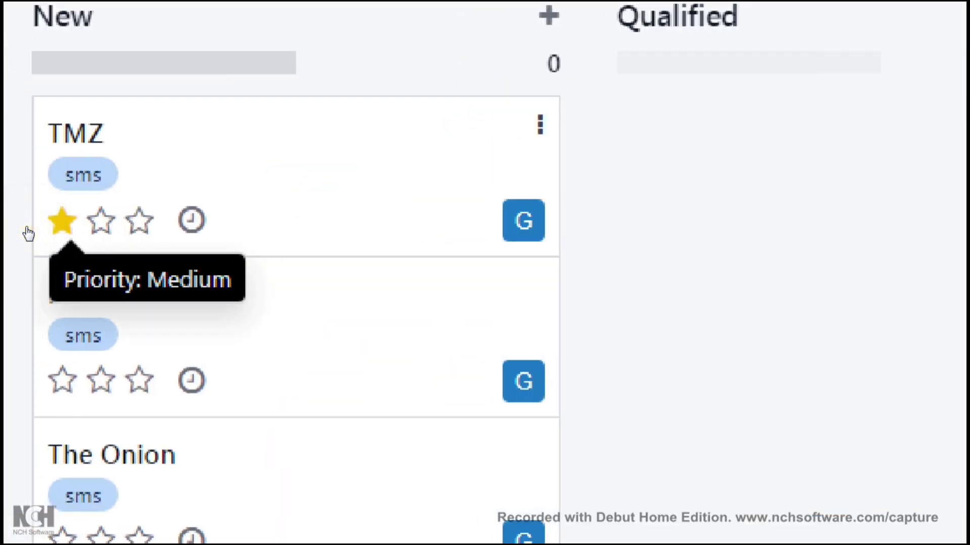
{"action": "left_click", "coordinate": [39, 230]}
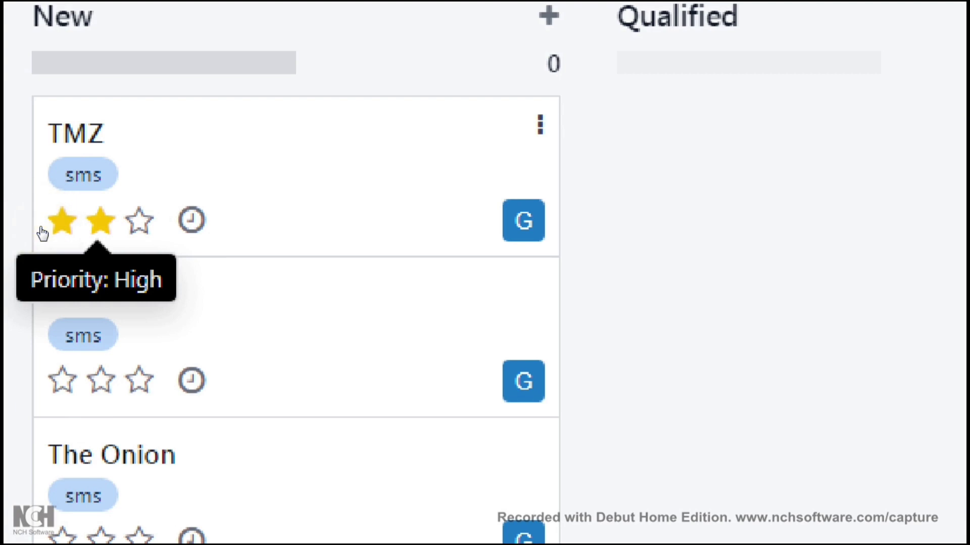
{"action": "left_click", "coordinate": [55, 232]}
{"action": "left_click", "coordinate": [56, 232]}
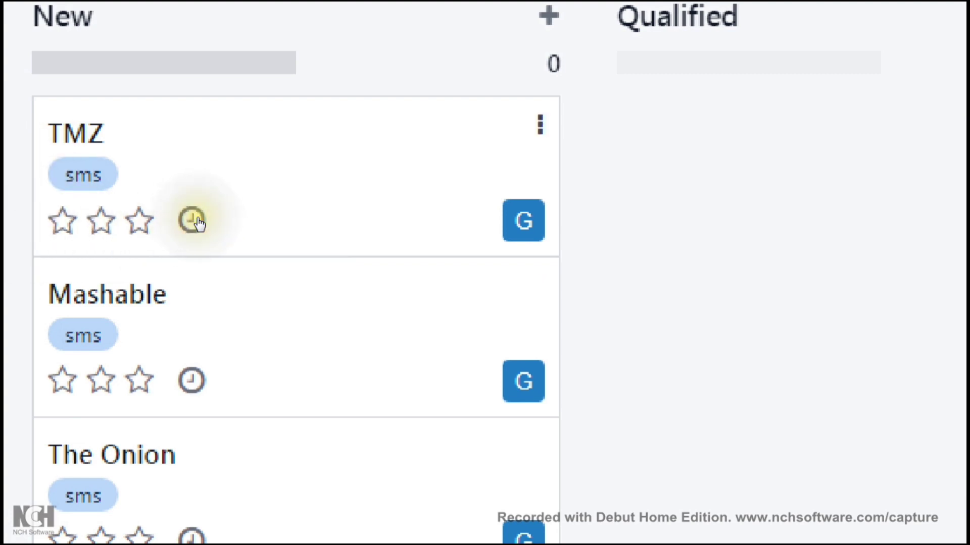
Examine the TMZ card's edit, delete and colour options and its record, and return to the full CRM pipeline.
{"action": "right_click", "coordinate": [215, 191]}
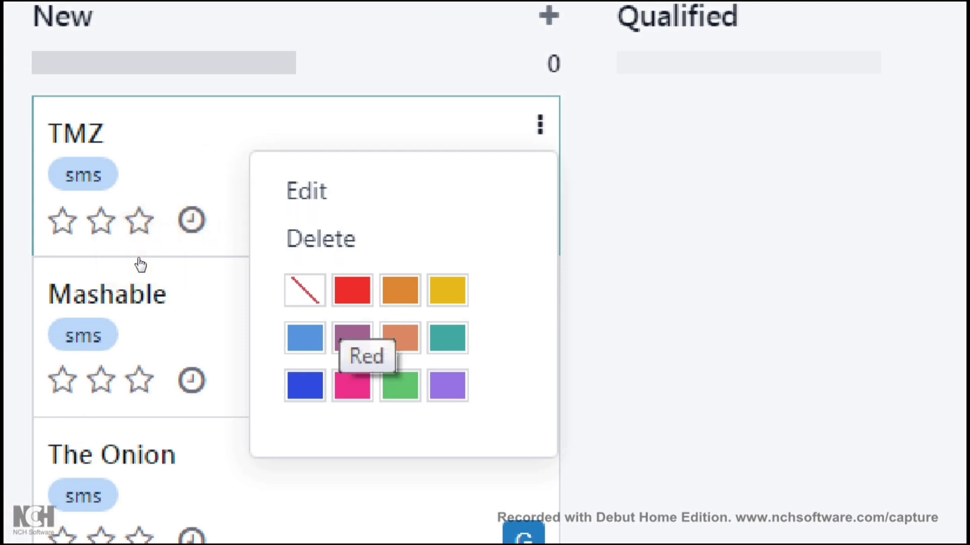
{"action": "left_click", "coordinate": [171, 186]}
{"action": "left_click", "coordinate": [167, 189]}
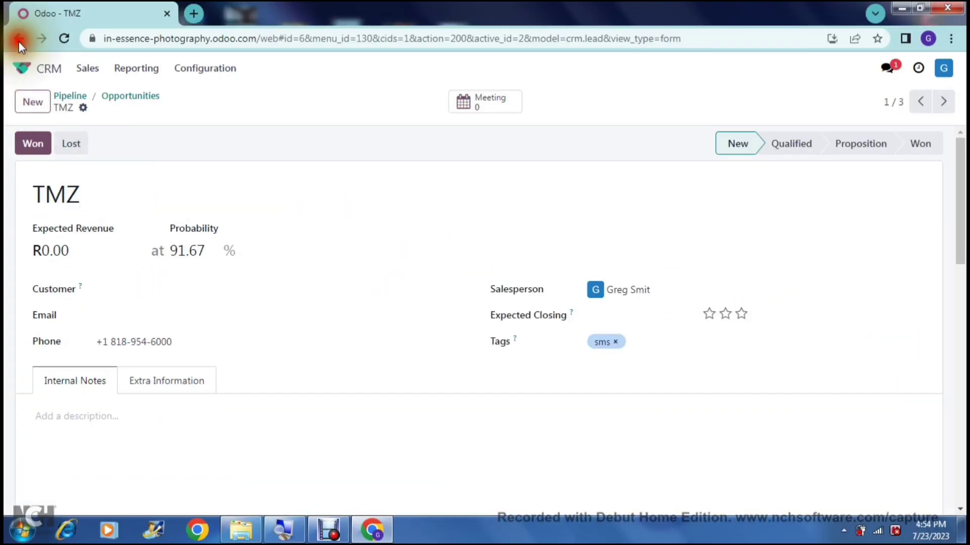
{"action": "left_click", "coordinate": [19, 41]}
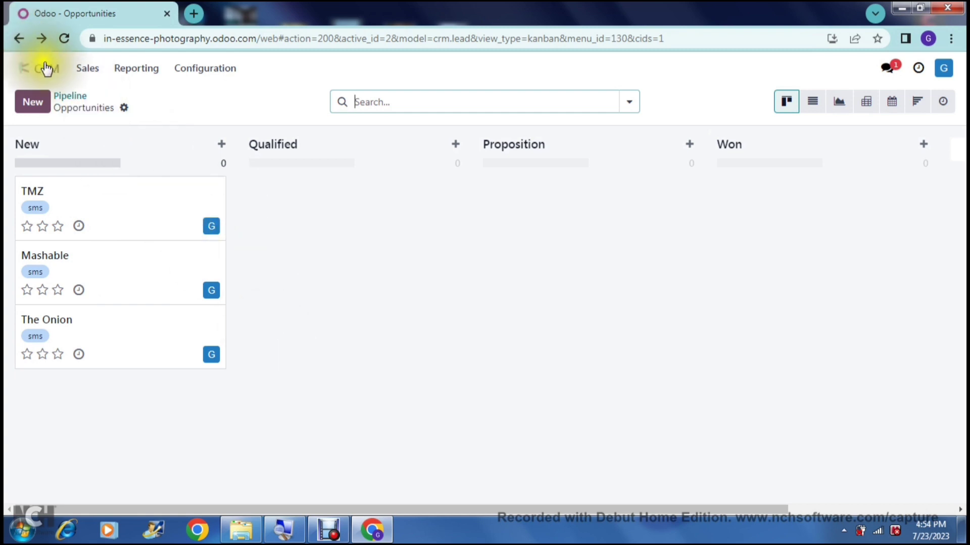
{"action": "left_click", "coordinate": [24, 68]}
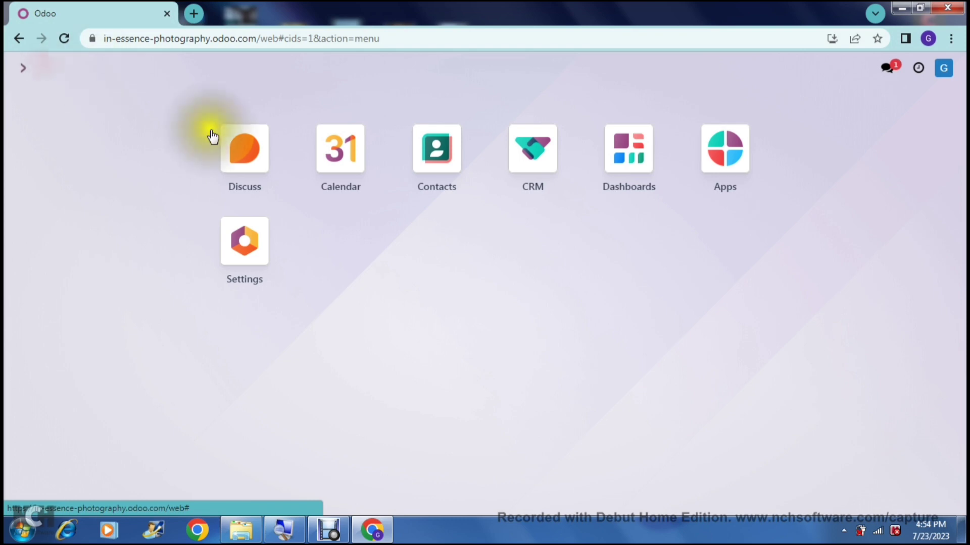
{"action": "left_click", "coordinate": [528, 159]}
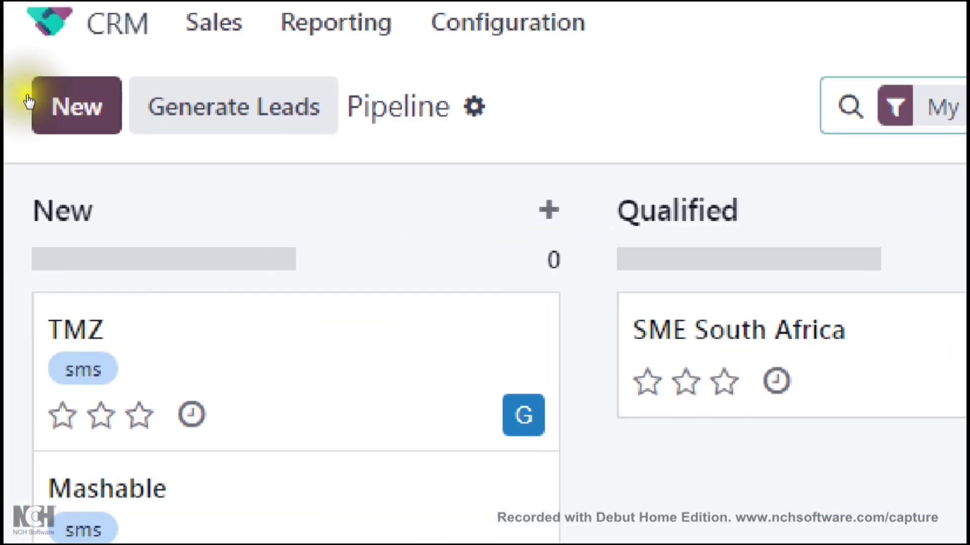
Start a new opportunity in the pipeline, search for the organization "media" and pick the suggested company Warren Media.
{"action": "left_click", "coordinate": [29, 101]}
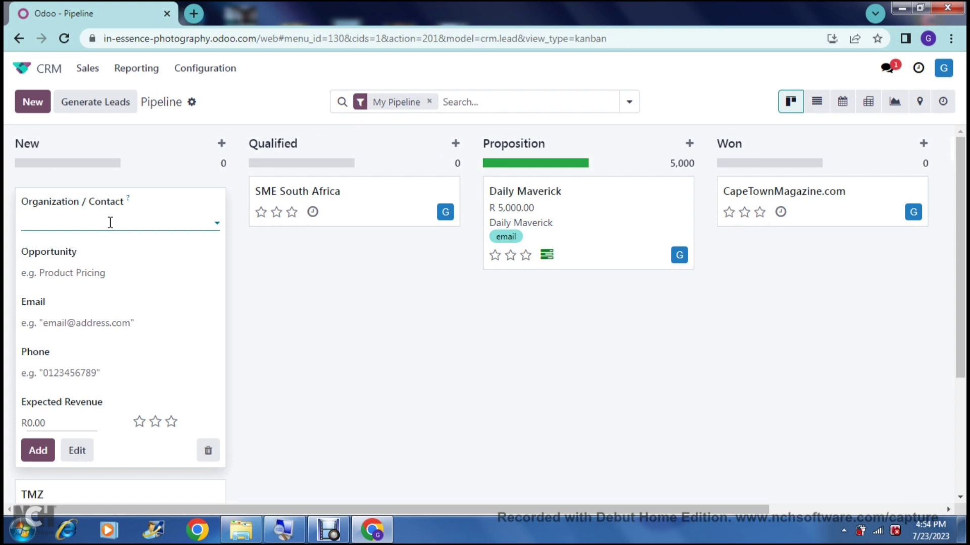
{"action": "left_click", "coordinate": [177, 220]}
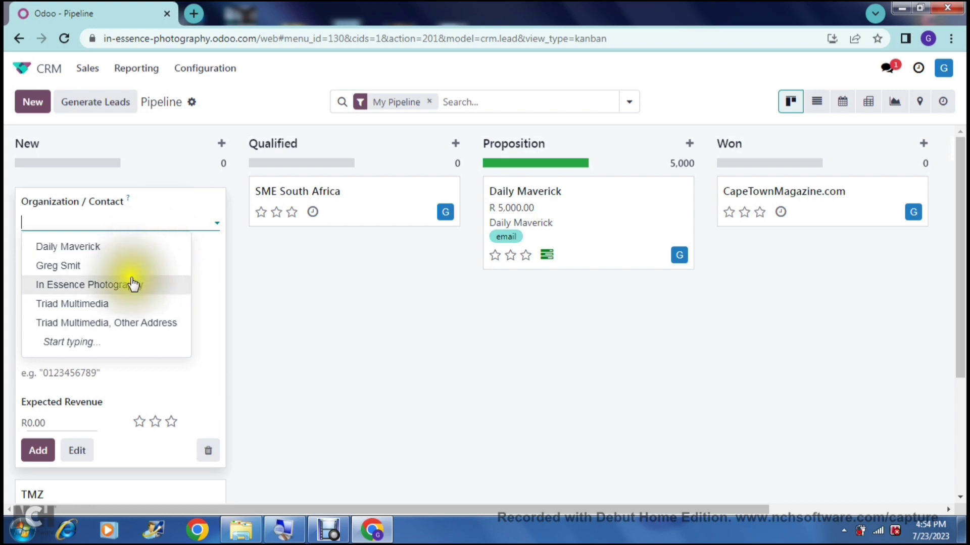
{"action": "left_click", "coordinate": [119, 224]}
{"action": "type", "text": "media"}
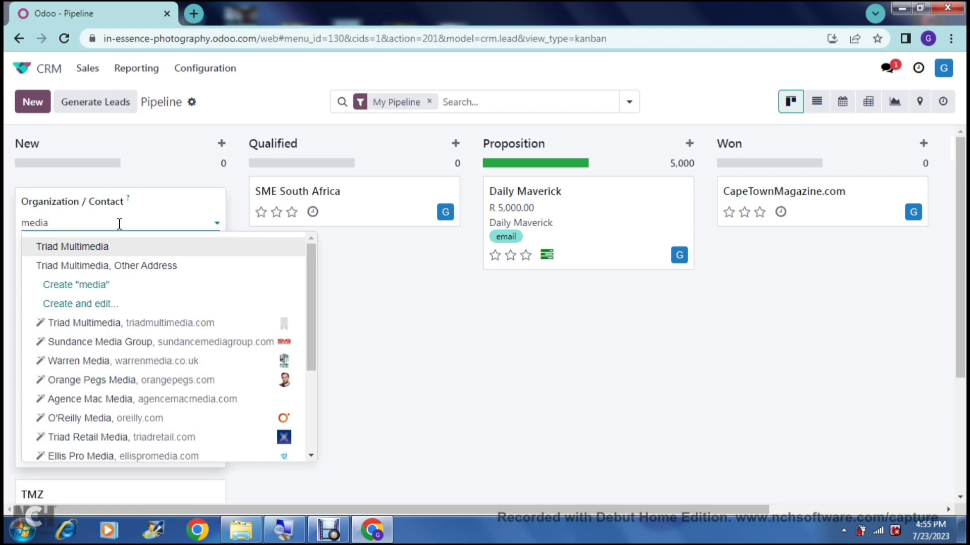
{"action": "left_click", "coordinate": [158, 363]}
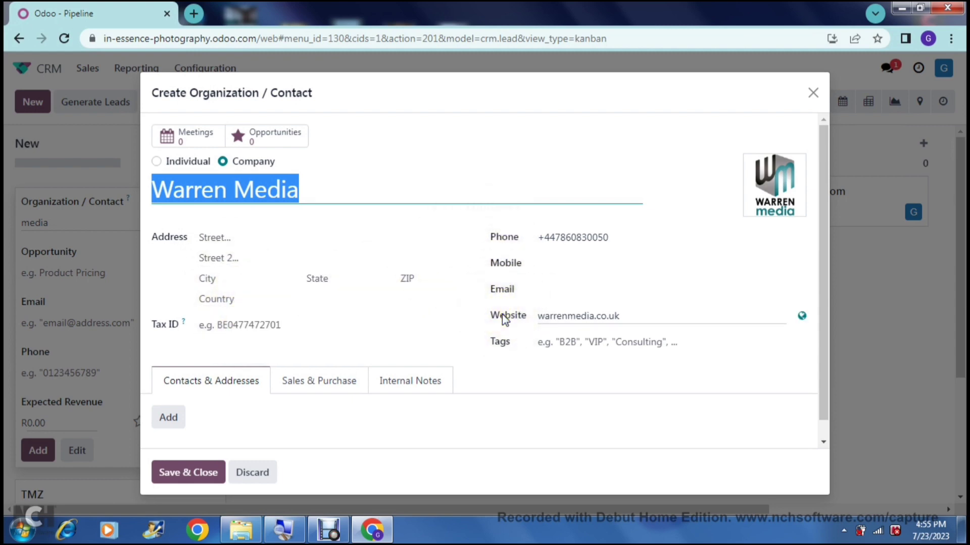
Look over the Warren Media company contact, leave its tags empty, and save it as the new opportunity's organization.
{"action": "left_click", "coordinate": [562, 346]}
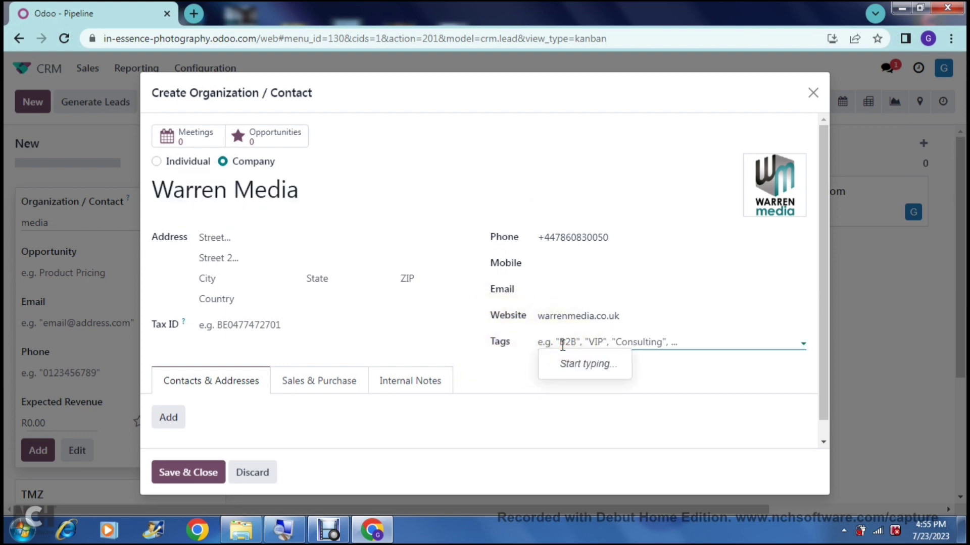
{"action": "left_click", "coordinate": [504, 368]}
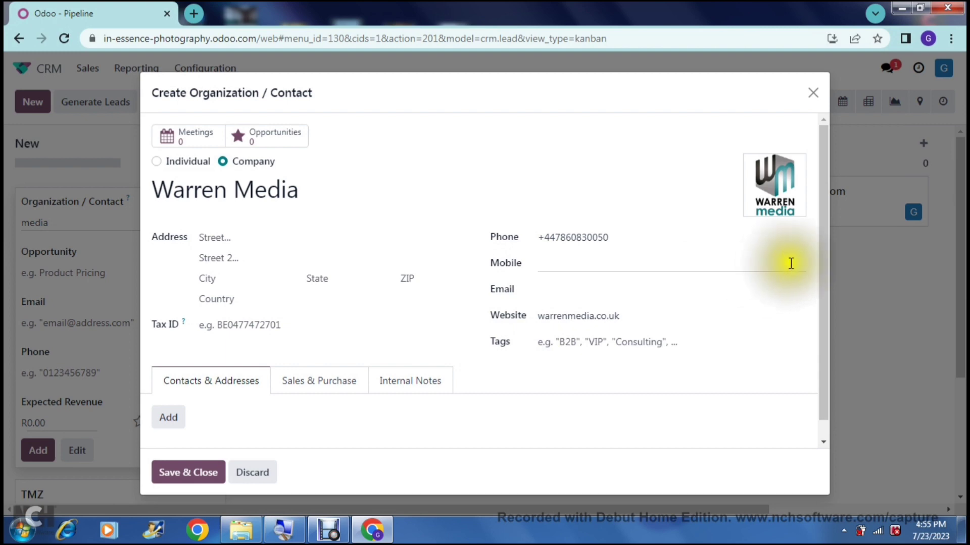
{"action": "left_click", "coordinate": [823, 277]}
{"action": "left_click_drag", "start_coordinate": [824, 274], "coordinate": [822, 335]}
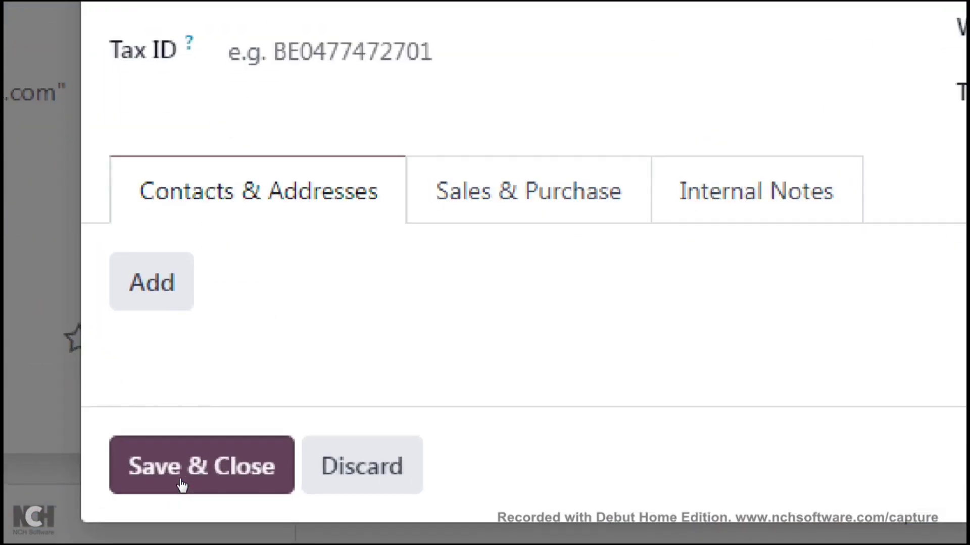
{"action": "left_click", "coordinate": [190, 474]}
{"action": "left_click", "coordinate": [193, 476]}
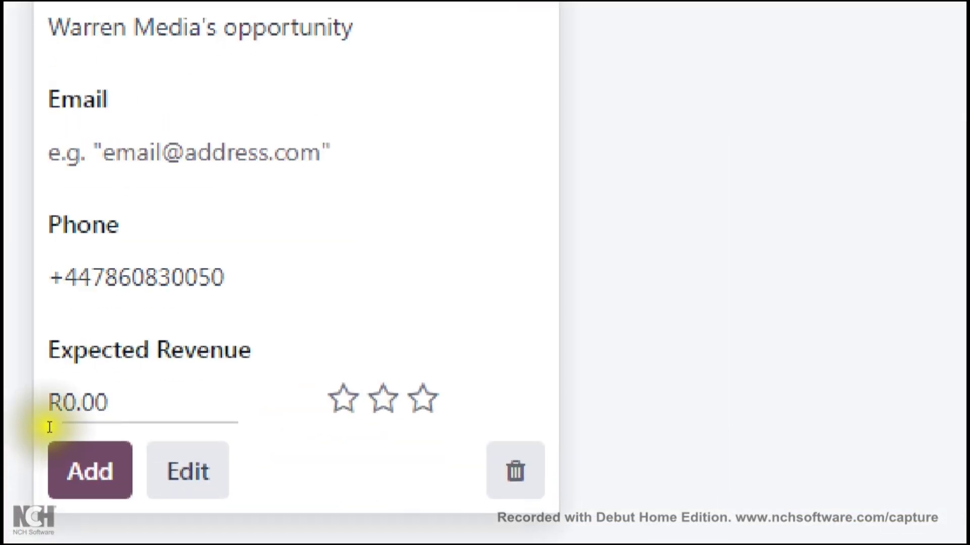
Set the Warren Media opportunity's expected revenue to R5000, add it to the pipeline, and close the blank entry form.
{"action": "left_click", "coordinate": [49, 426]}
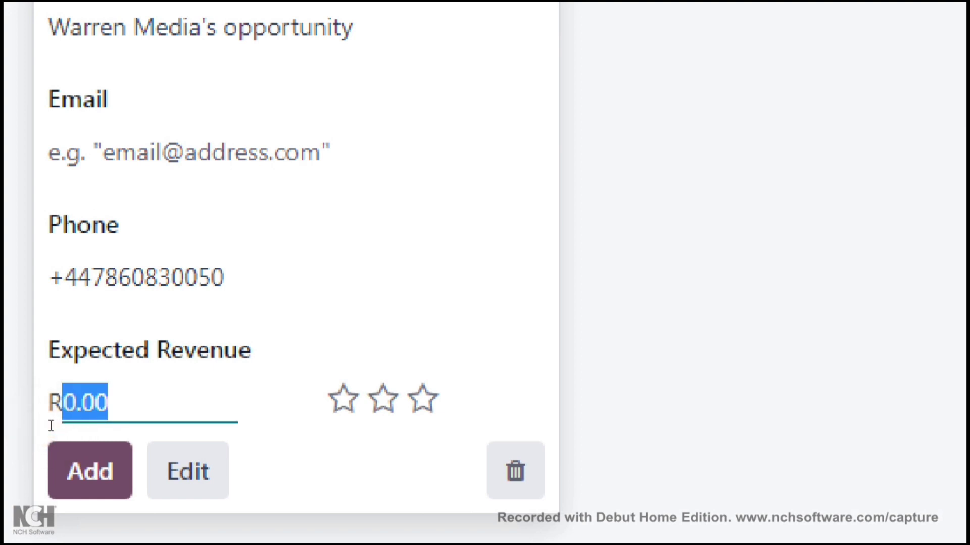
{"action": "type", "text": "5000"}
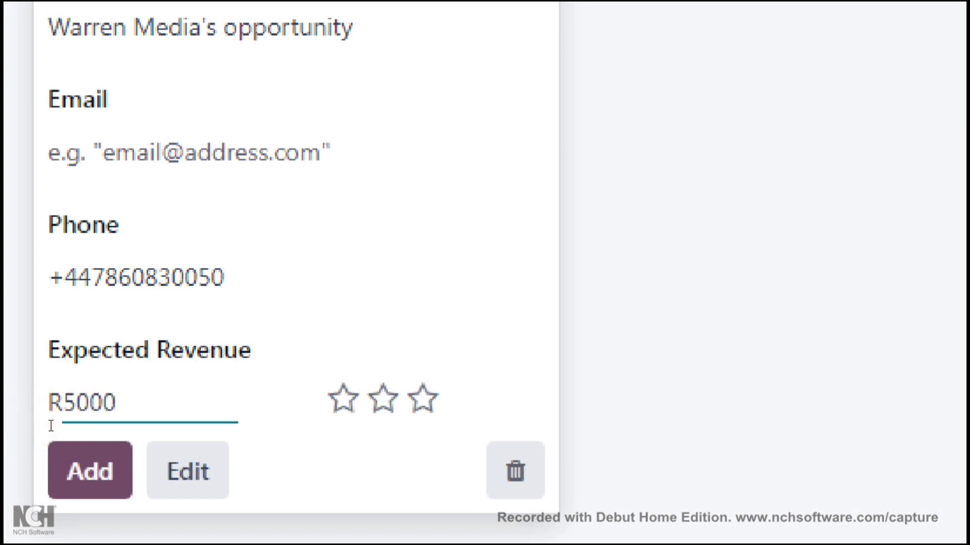
{"action": "left_click", "coordinate": [34, 453]}
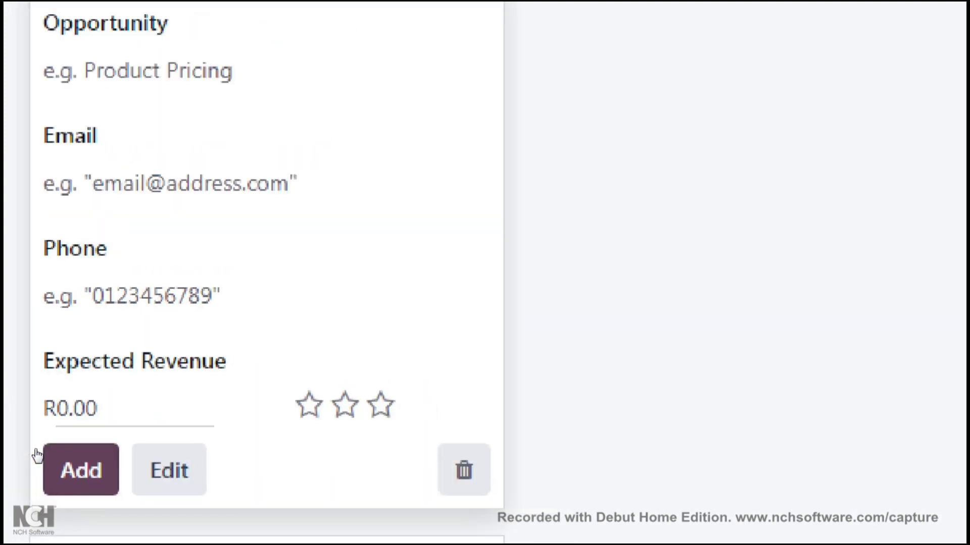
{"action": "left_click", "coordinate": [675, 267]}
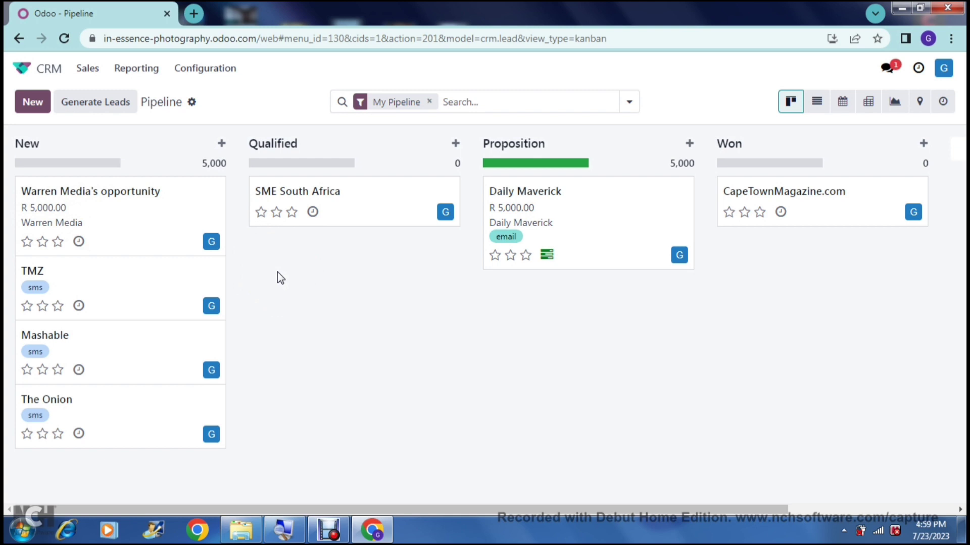
Move the Warren Media opportunity from the New stage to the Qualified stage.
{"action": "left_click", "coordinate": [133, 225]}
{"action": "left_click_drag", "start_coordinate": [133, 225], "coordinate": [368, 277]}
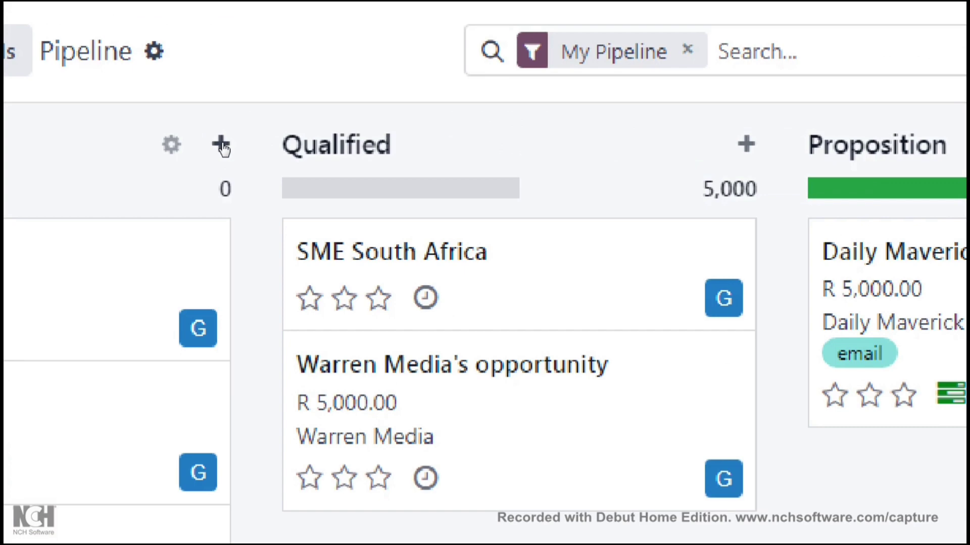
{"action": "left_click", "coordinate": [221, 145]}
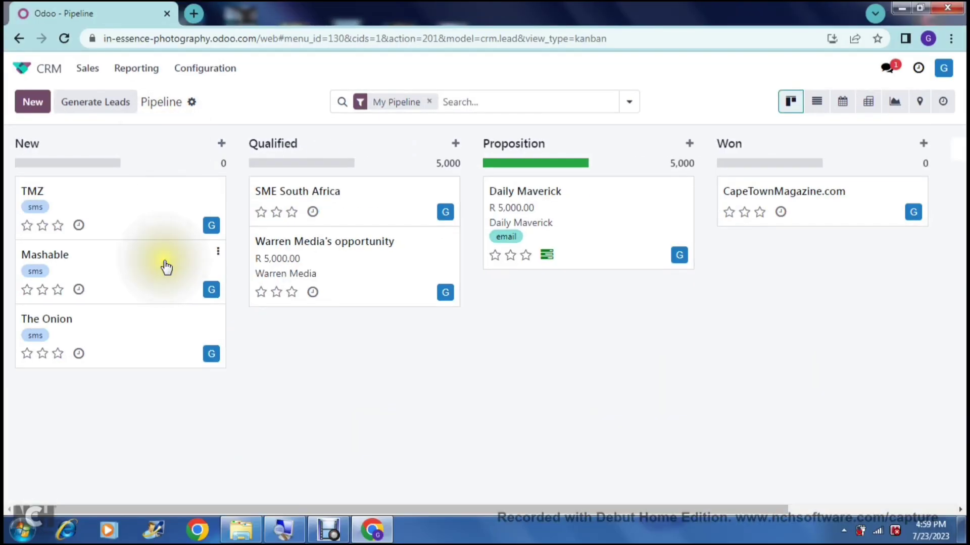
{"action": "left_click", "coordinate": [358, 316]}
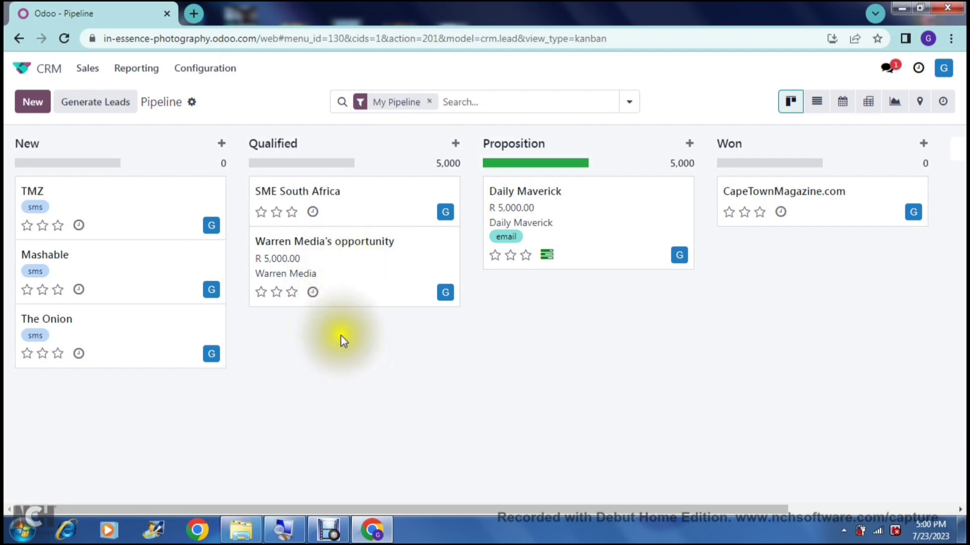
Move the Warren Media opportunity from Qualified to Proposition and the Daily Maverick opportunity from Proposition to Won.
{"action": "left_click", "coordinate": [338, 281]}
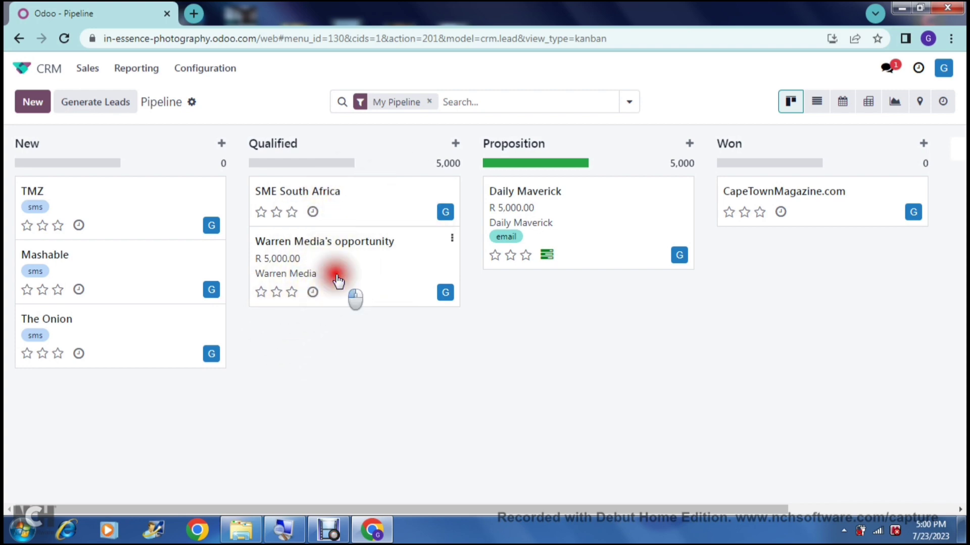
{"action": "left_click_drag", "start_coordinate": [337, 281], "coordinate": [567, 333]}
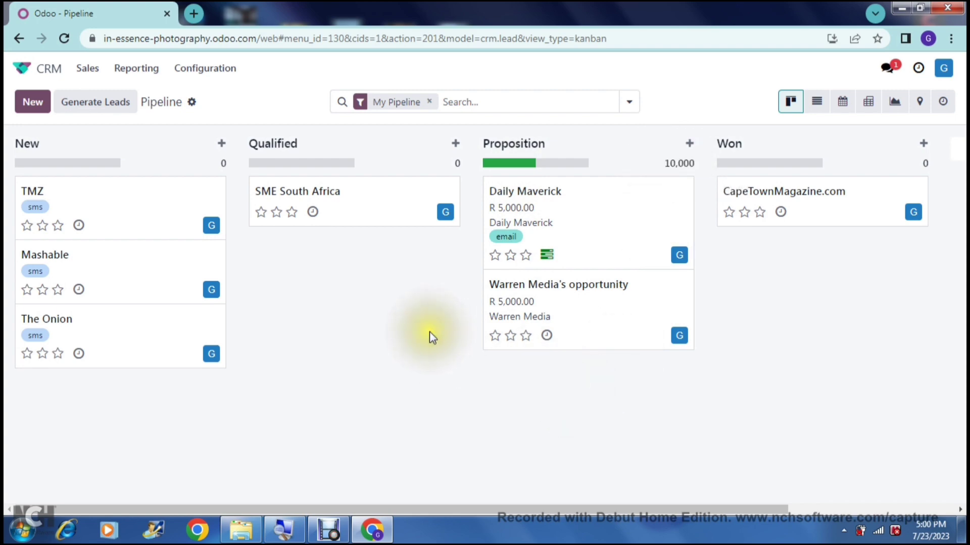
{"action": "left_click", "coordinate": [571, 221]}
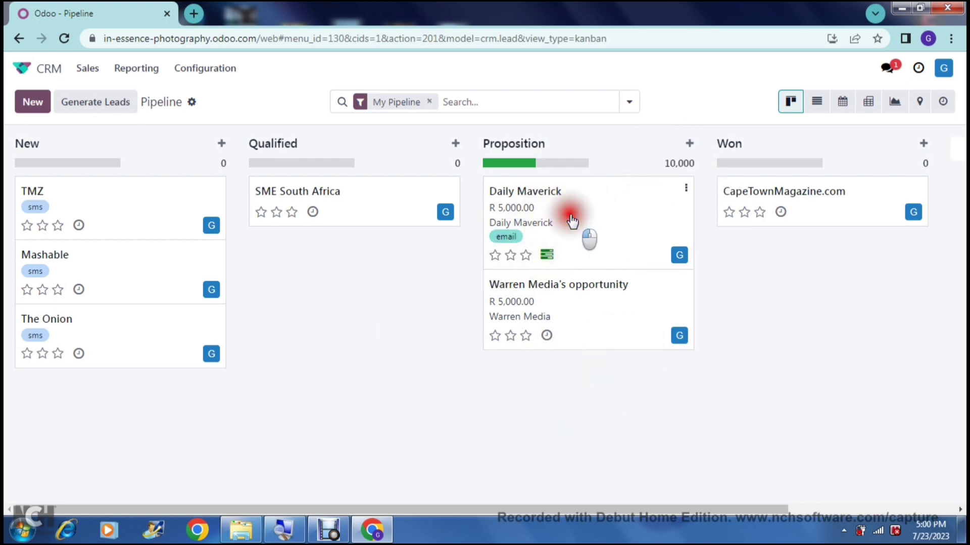
{"action": "left_click_drag", "start_coordinate": [572, 221], "coordinate": [723, 287]}
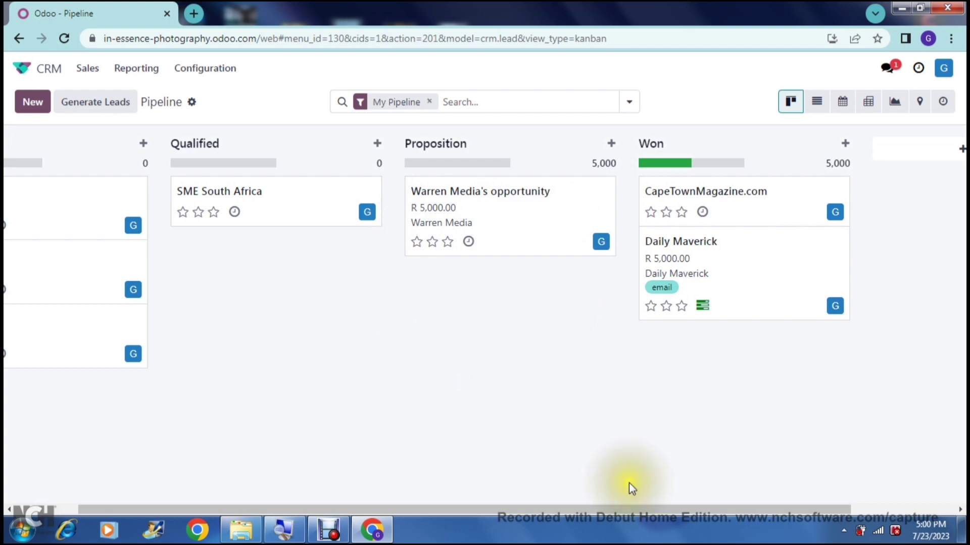
Review the New stage's name, won-stage, folding and requirements settings, and save it without changes.
{"action": "left_click_drag", "start_coordinate": [629, 511], "coordinate": [495, 511]}
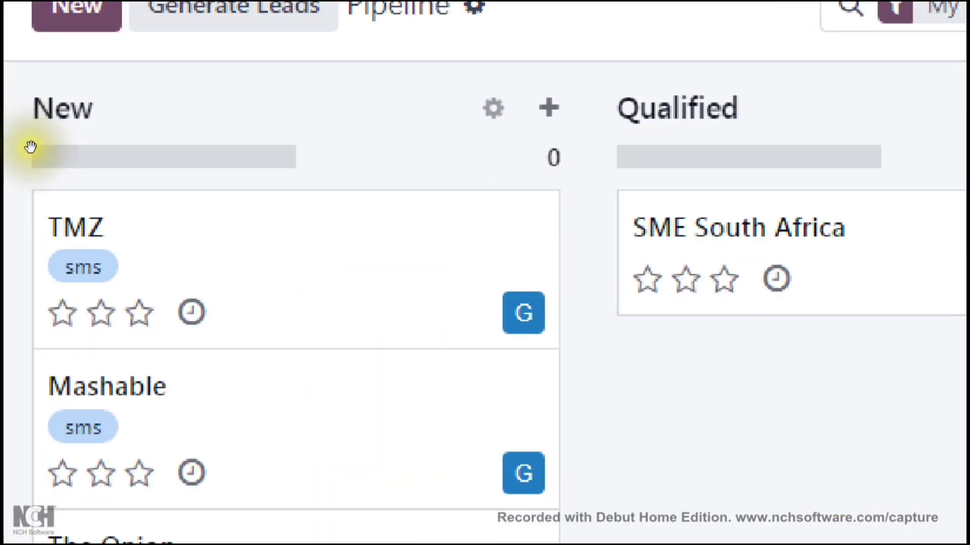
{"action": "left_click", "coordinate": [201, 150]}
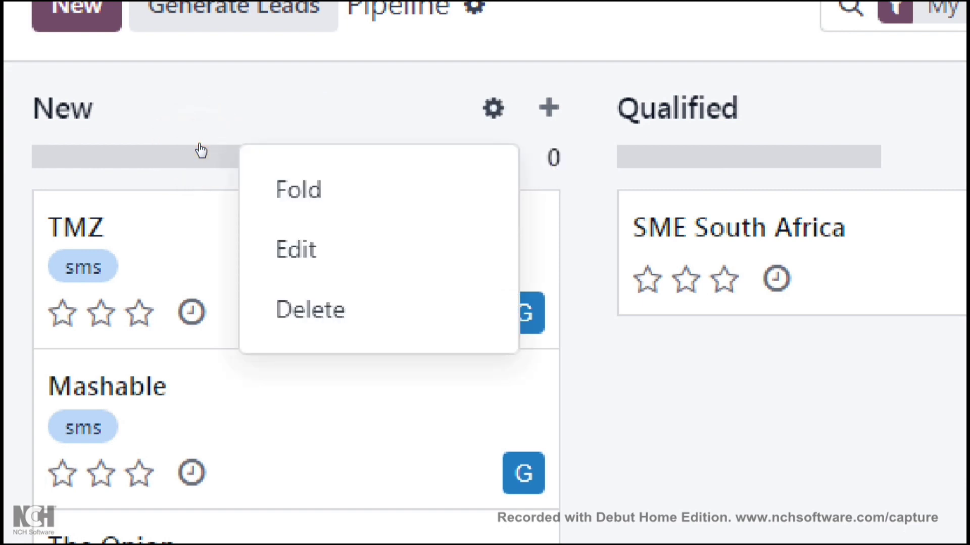
{"action": "left_click", "coordinate": [113, 200]}
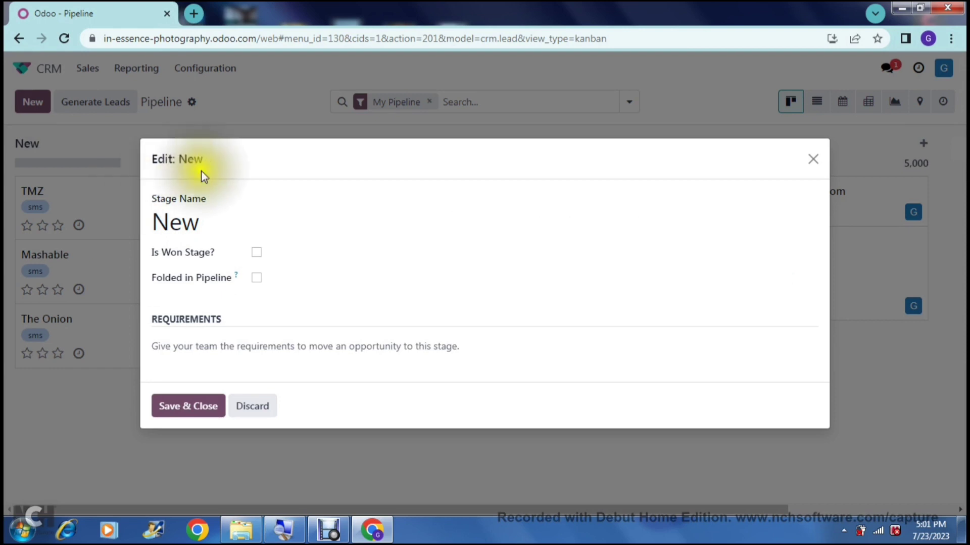
{"action": "left_click", "coordinate": [217, 222]}
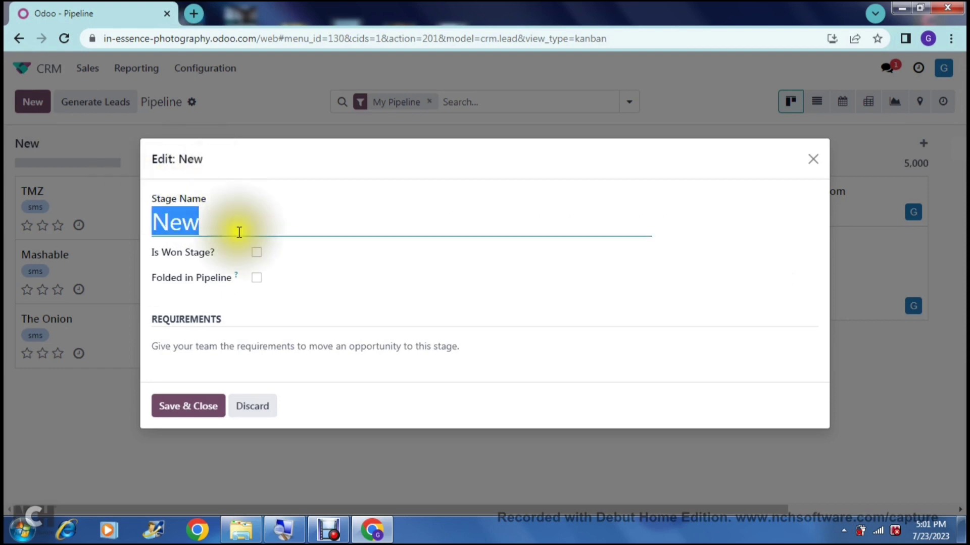
{"action": "left_click", "coordinate": [255, 256]}
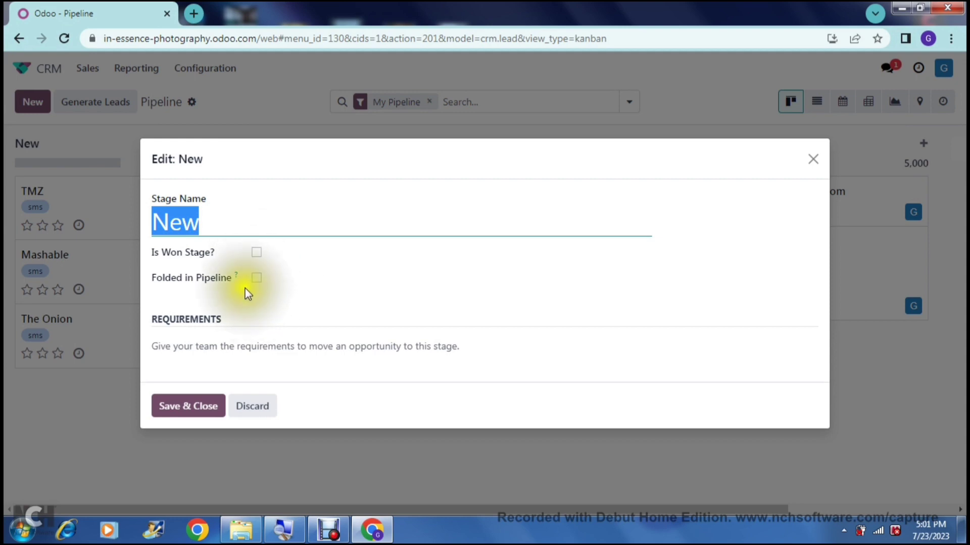
{"action": "mouse_move", "coordinate": [235, 275]}
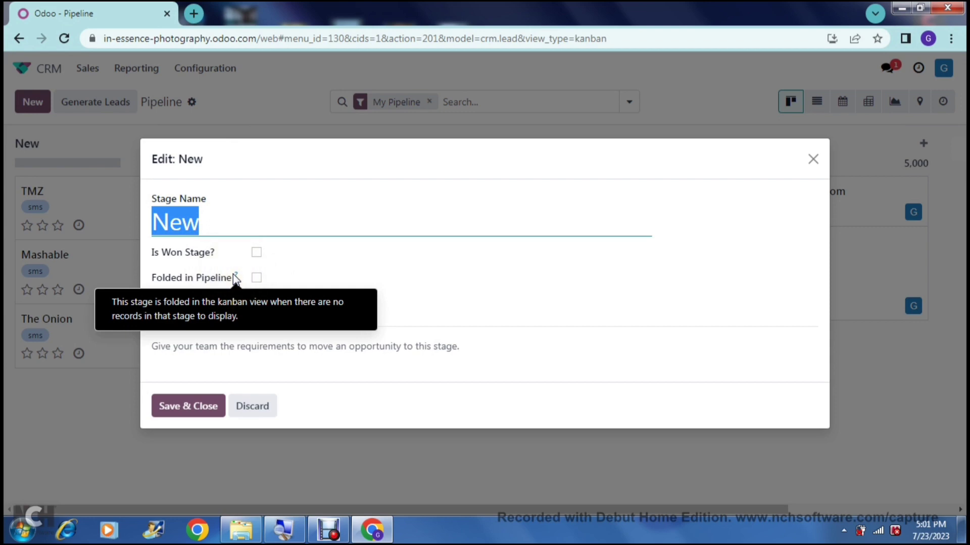
{"action": "left_click", "coordinate": [305, 262]}
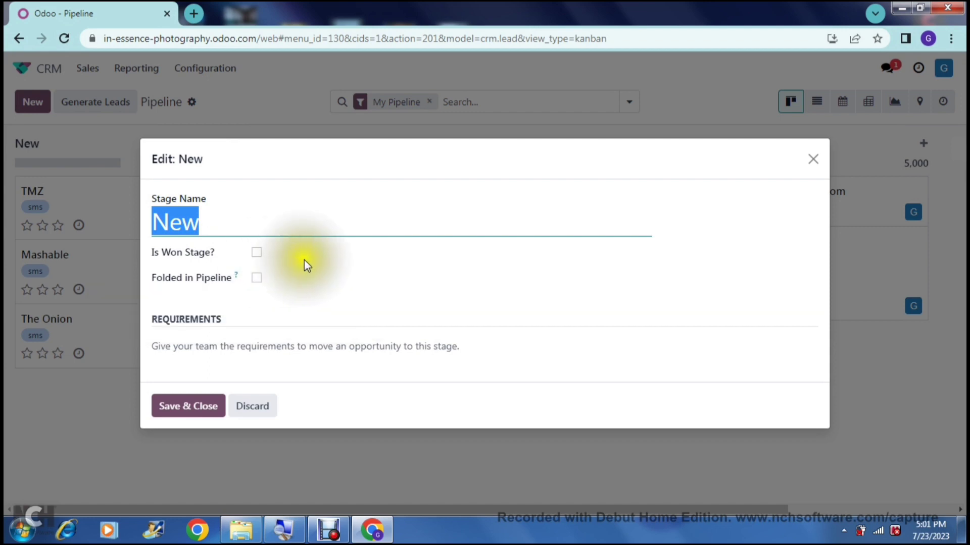
{"action": "mouse_move", "coordinate": [228, 344]}
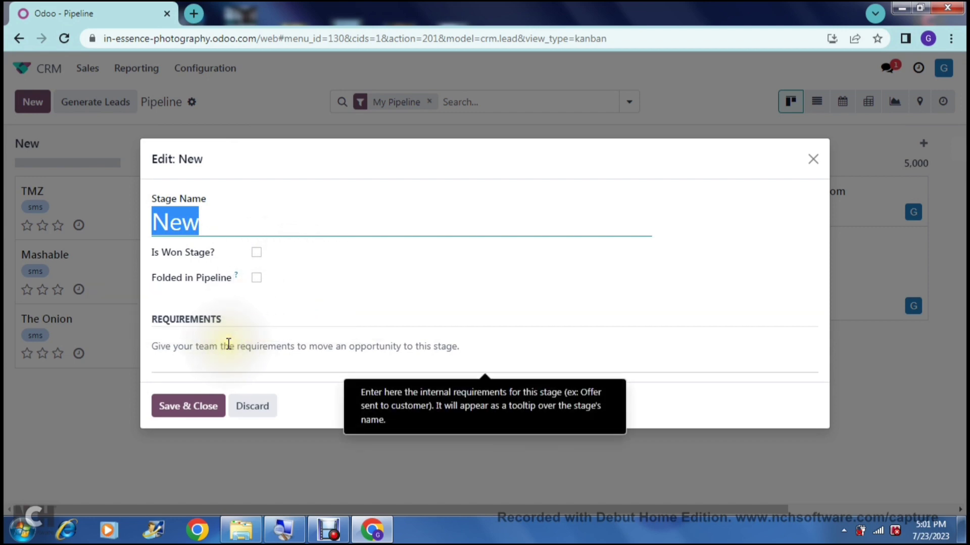
{"action": "left_click", "coordinate": [208, 407]}
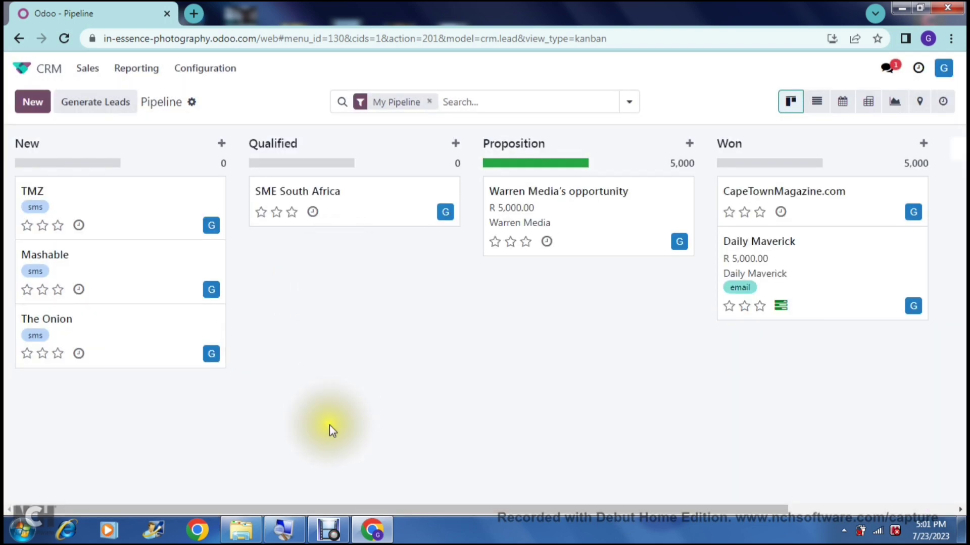
Add a stage called "Name of the Stage" at the end of the pipeline.
{"action": "left_click_drag", "start_coordinate": [326, 508], "coordinate": [541, 520]}
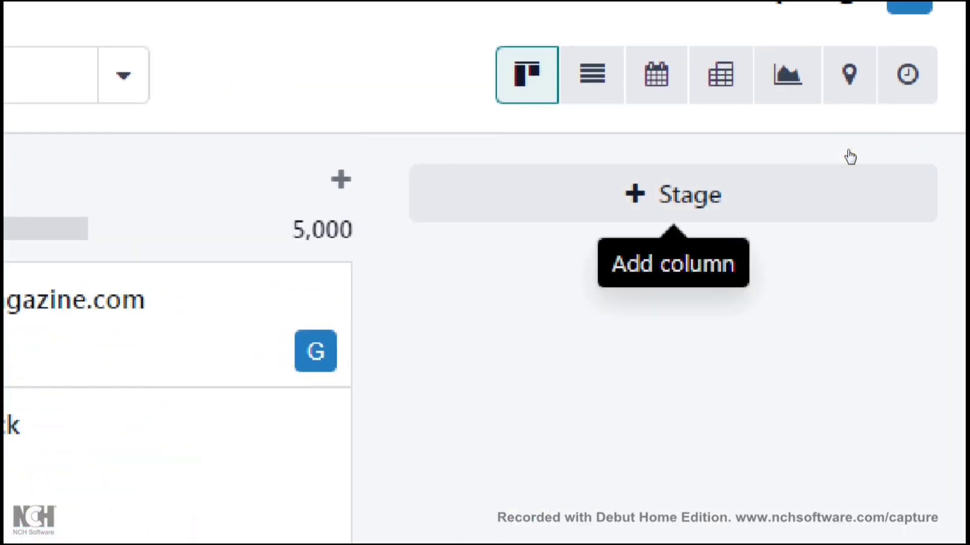
{"action": "left_click", "coordinate": [849, 152]}
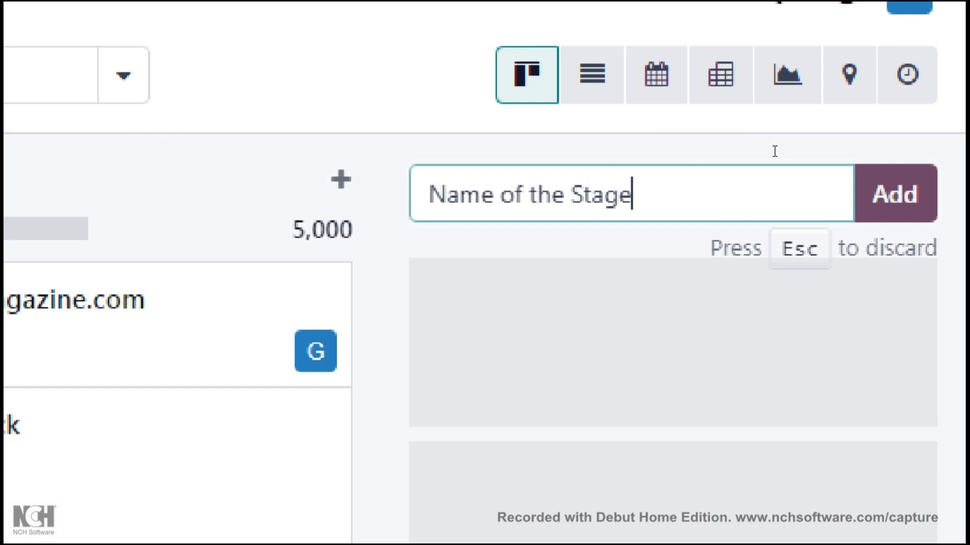
{"action": "key", "text": "Return"}
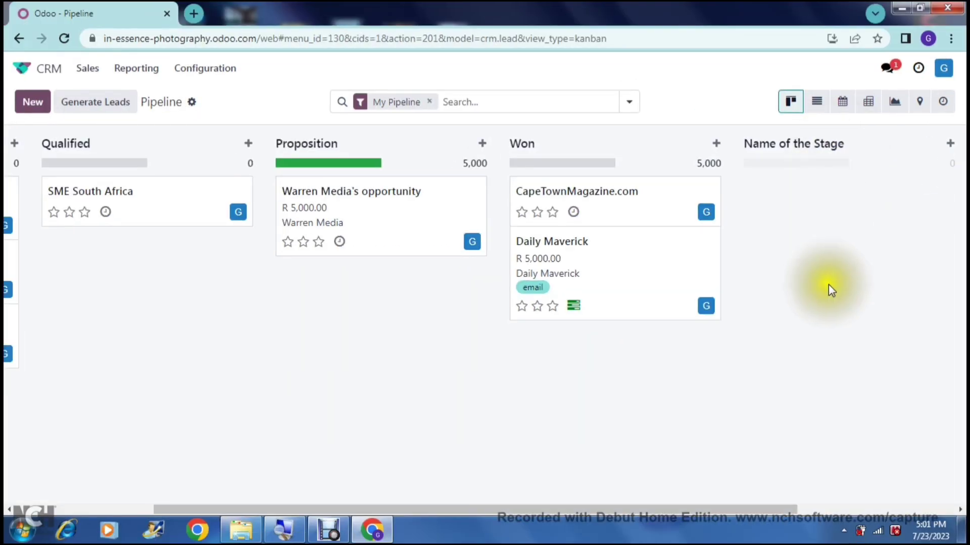
Check the edit settings of "Name of the Stage" without changing them, and move that stage between Proposition and Won.
{"action": "left_click", "coordinate": [927, 148]}
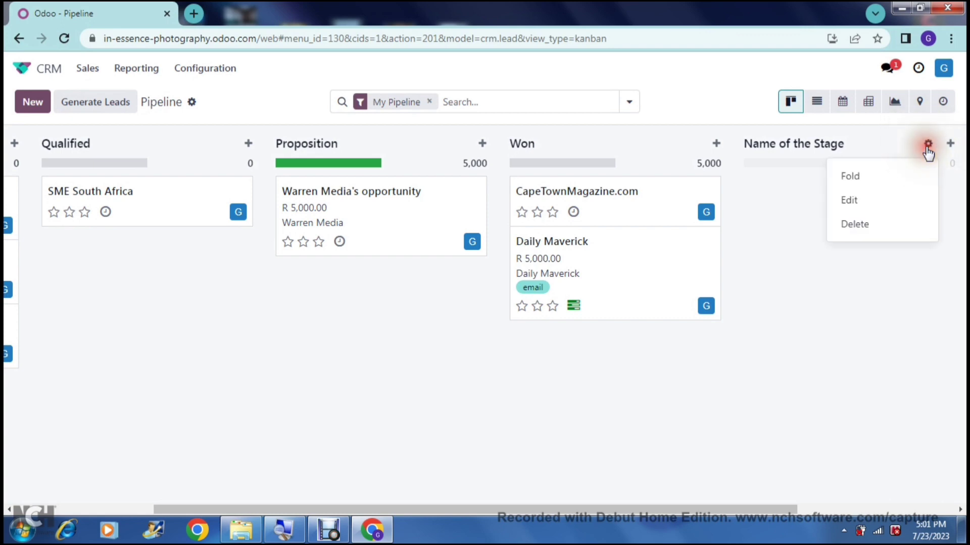
{"action": "left_click", "coordinate": [883, 199]}
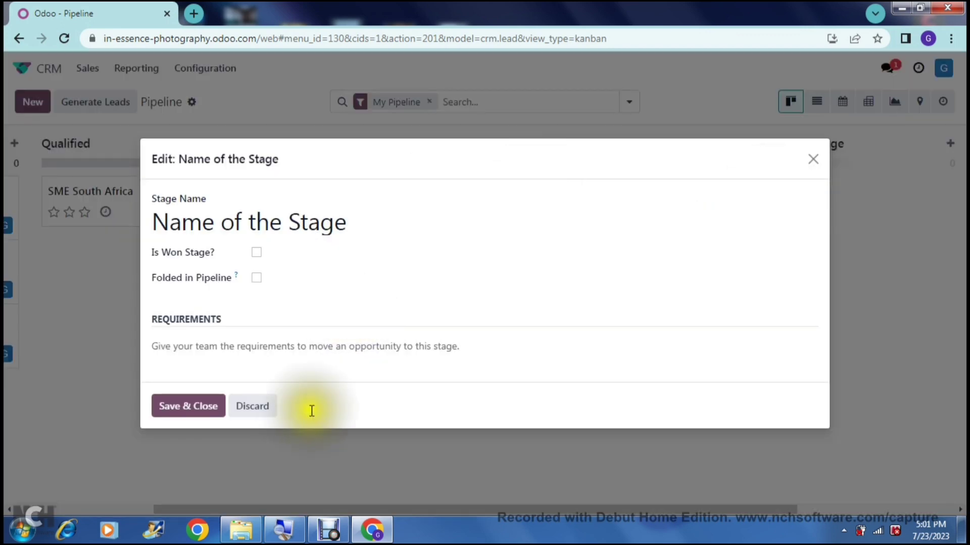
{"action": "left_click", "coordinate": [812, 161]}
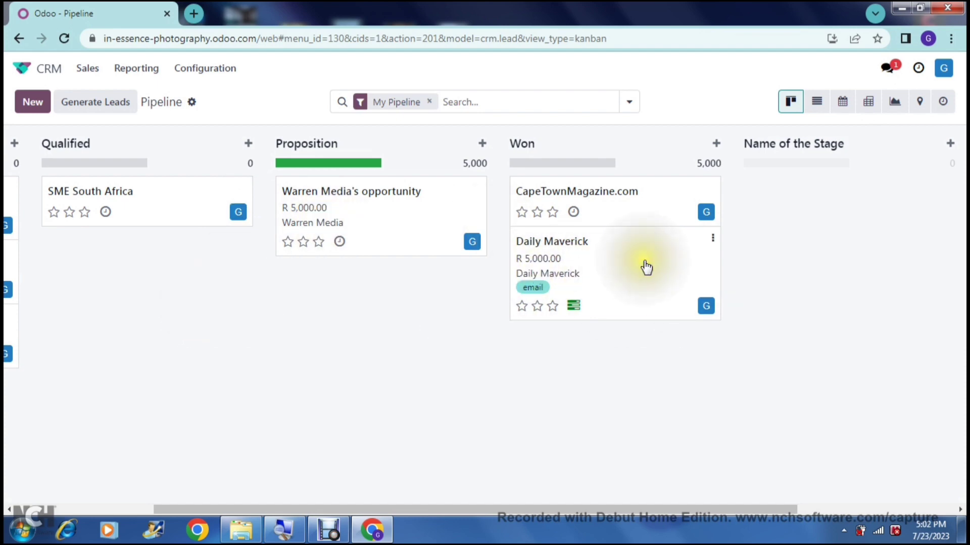
{"action": "left_click_drag", "start_coordinate": [801, 143], "coordinate": [454, 228]}
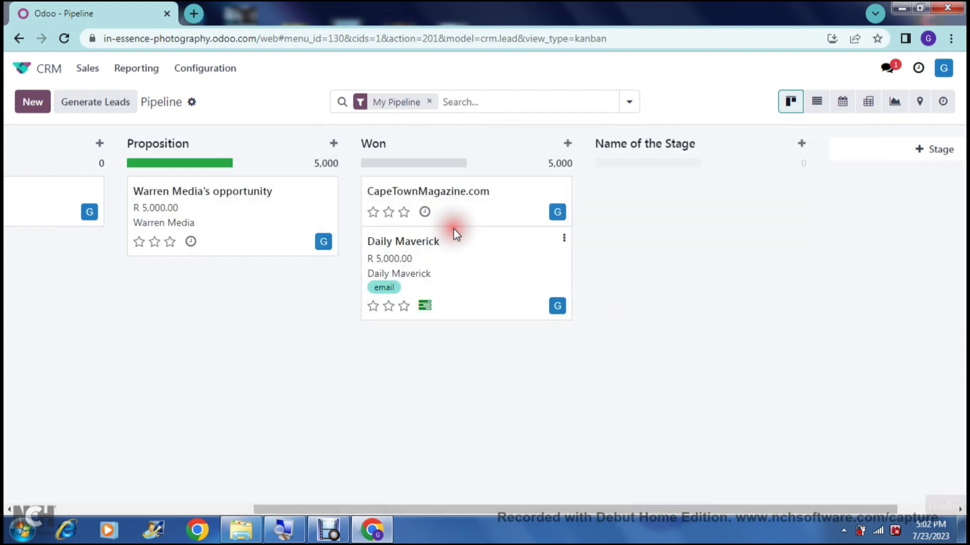
{"action": "left_click_drag", "start_coordinate": [350, 508], "coordinate": [227, 508]}
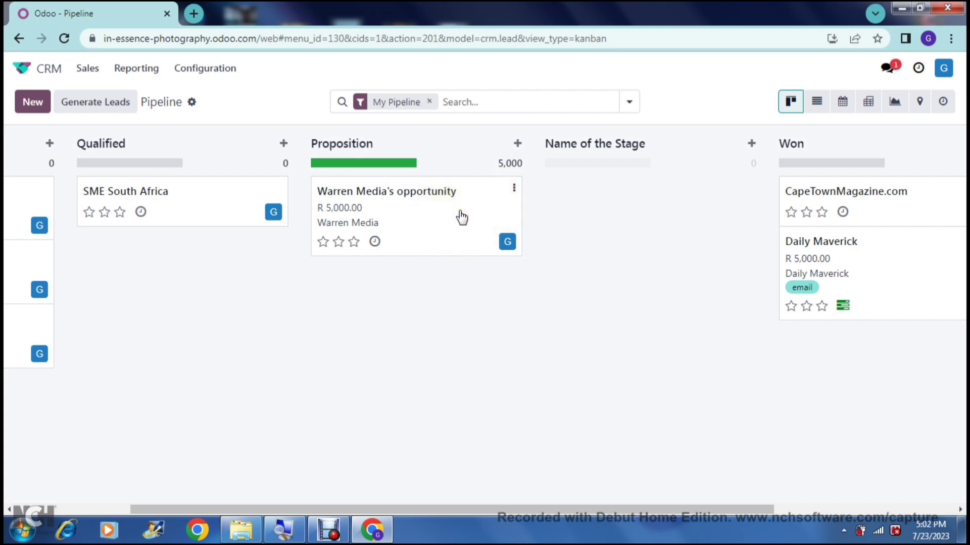
Look at the Warren Media card's options and look over all the pipeline stages from first to last.
{"action": "left_click", "coordinate": [514, 189]}
{"action": "left_click", "coordinate": [535, 213]}
{"action": "left_click_drag", "start_coordinate": [467, 507], "coordinate": [682, 488]}
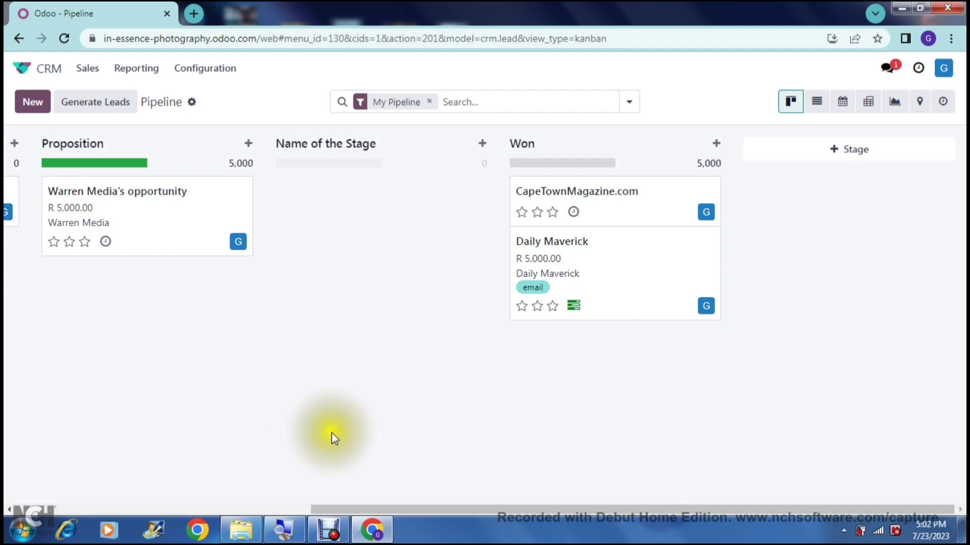
{"action": "left_click_drag", "start_coordinate": [483, 508], "coordinate": [80, 520]}
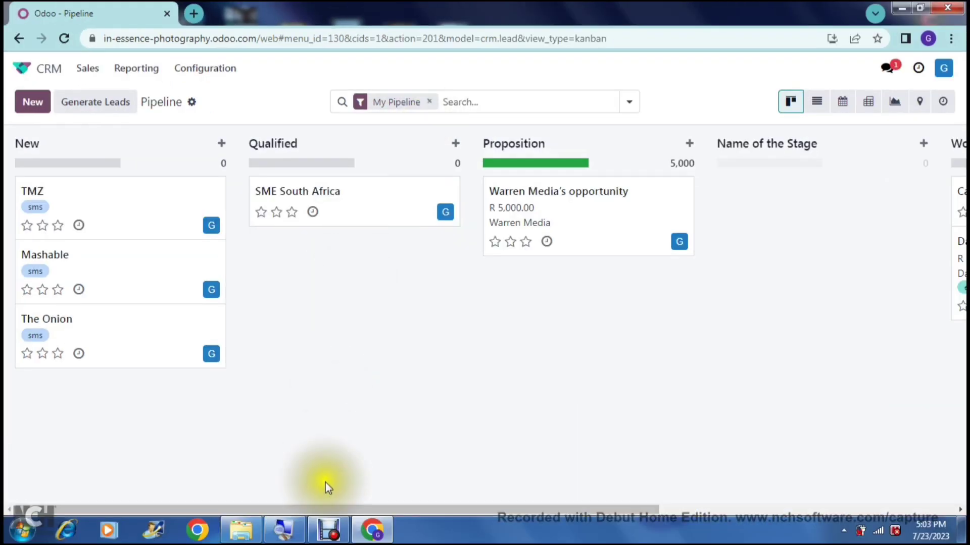
{"action": "left_click", "coordinate": [295, 508]}
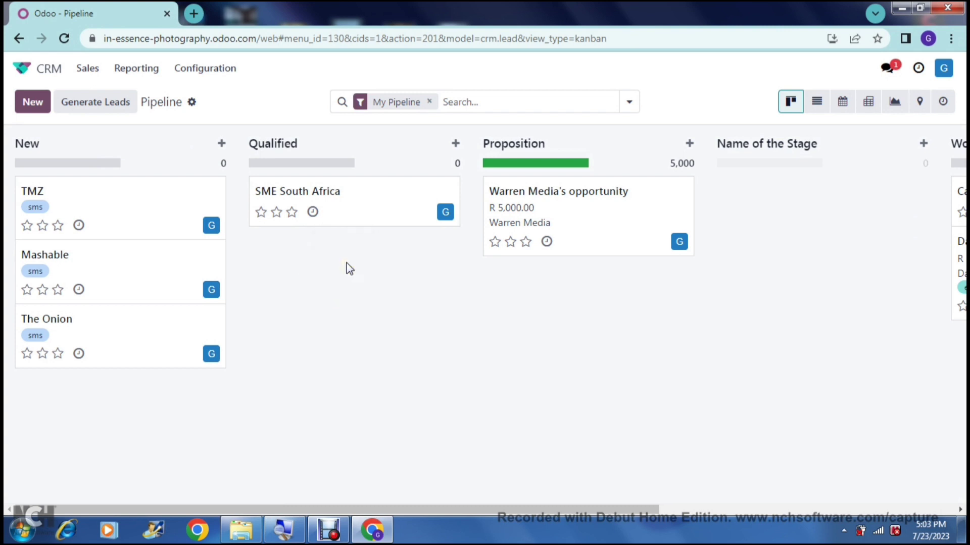
Examine the pipeline's filter, group-by, custom group and favorites options, and return to the pipeline without applying any.
{"action": "left_click", "coordinate": [466, 102]}
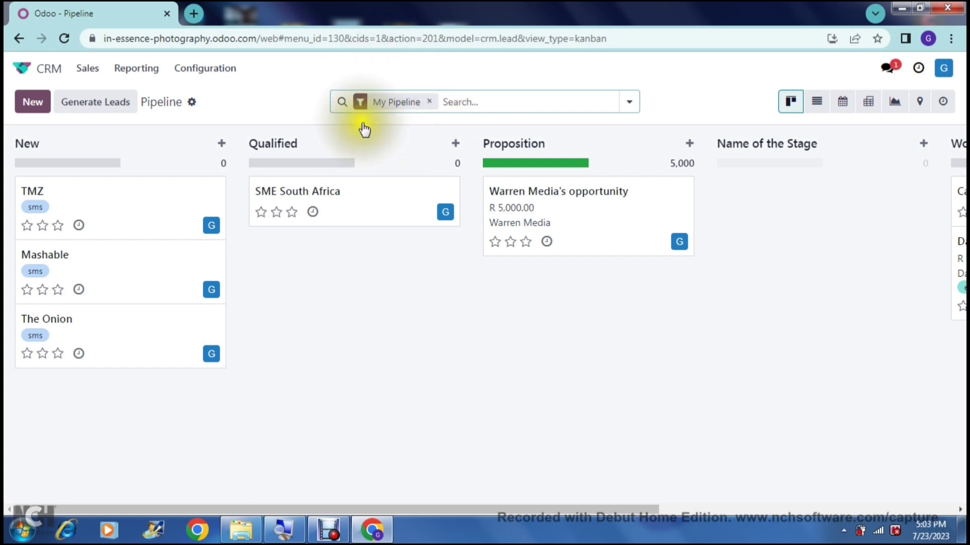
{"action": "left_click", "coordinate": [628, 103]}
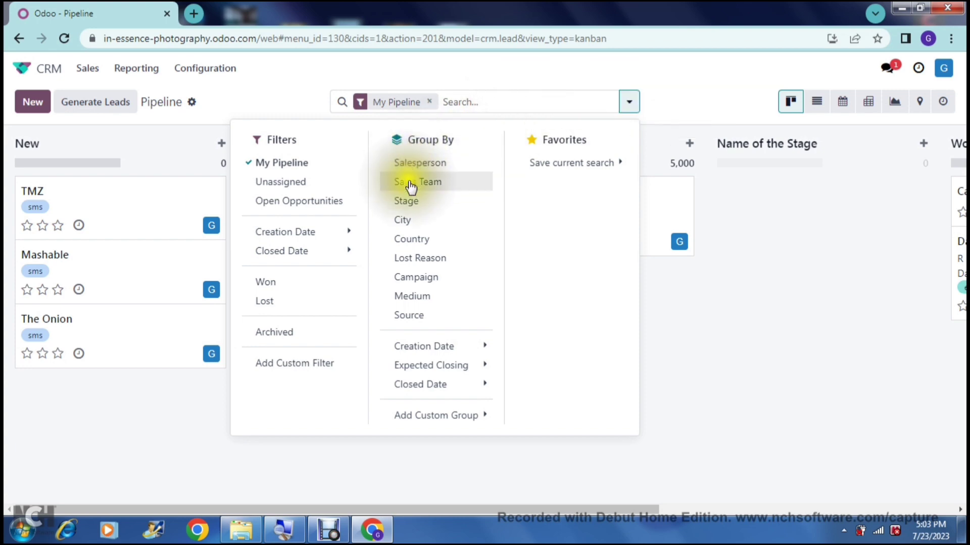
{"action": "mouse_move", "coordinate": [412, 415]}
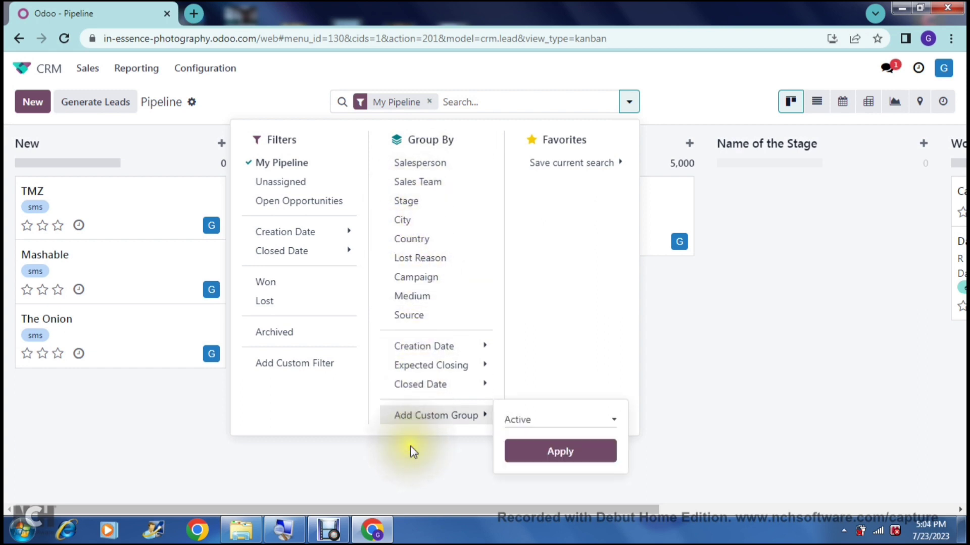
{"action": "left_click", "coordinate": [411, 474]}
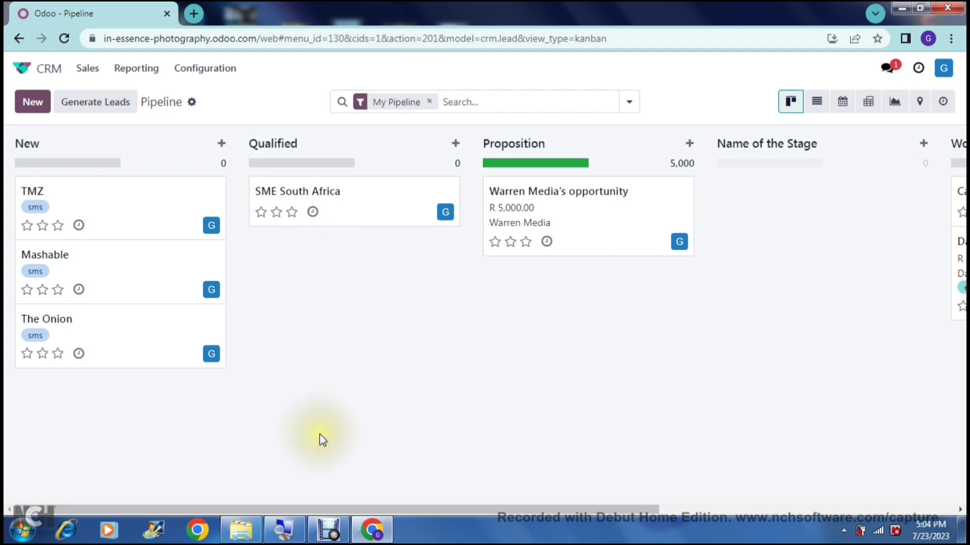
{"action": "left_click", "coordinate": [307, 509]}
{"action": "left_click_drag", "start_coordinate": [307, 507], "coordinate": [40, 525]}
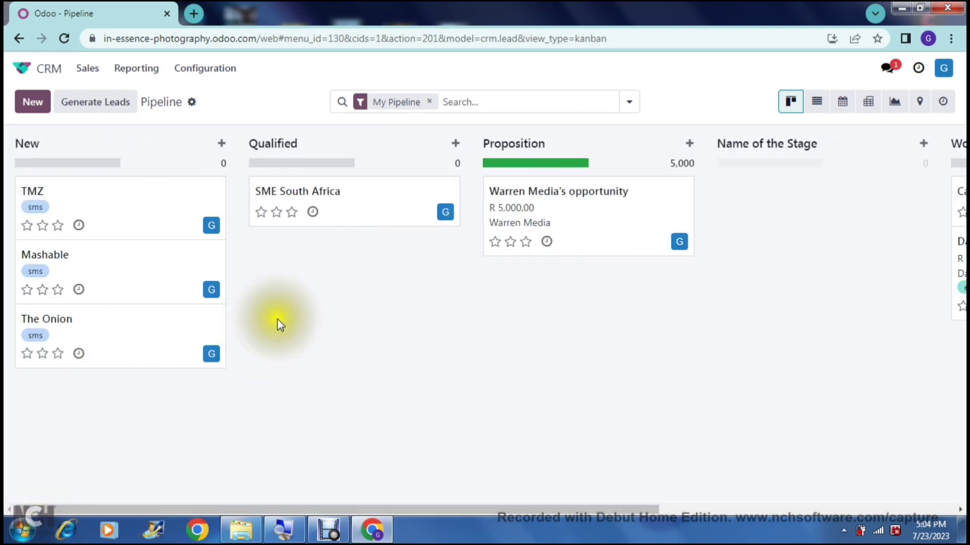